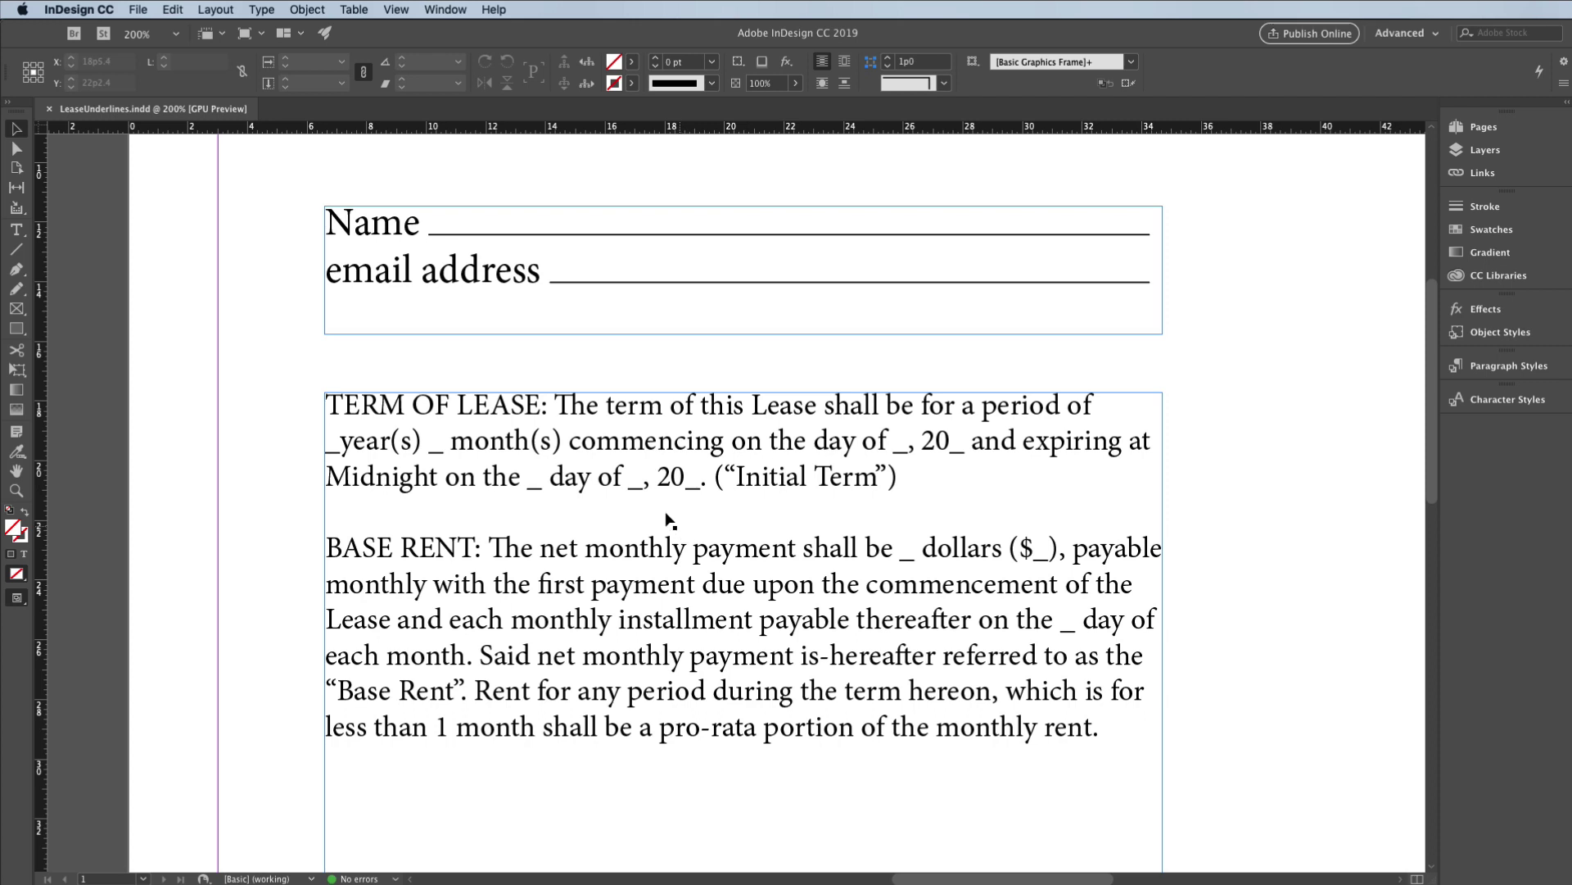
- Delete the underscore blank after 'Midnight on the', leaving only spaces before 'day of'
click(16, 231)
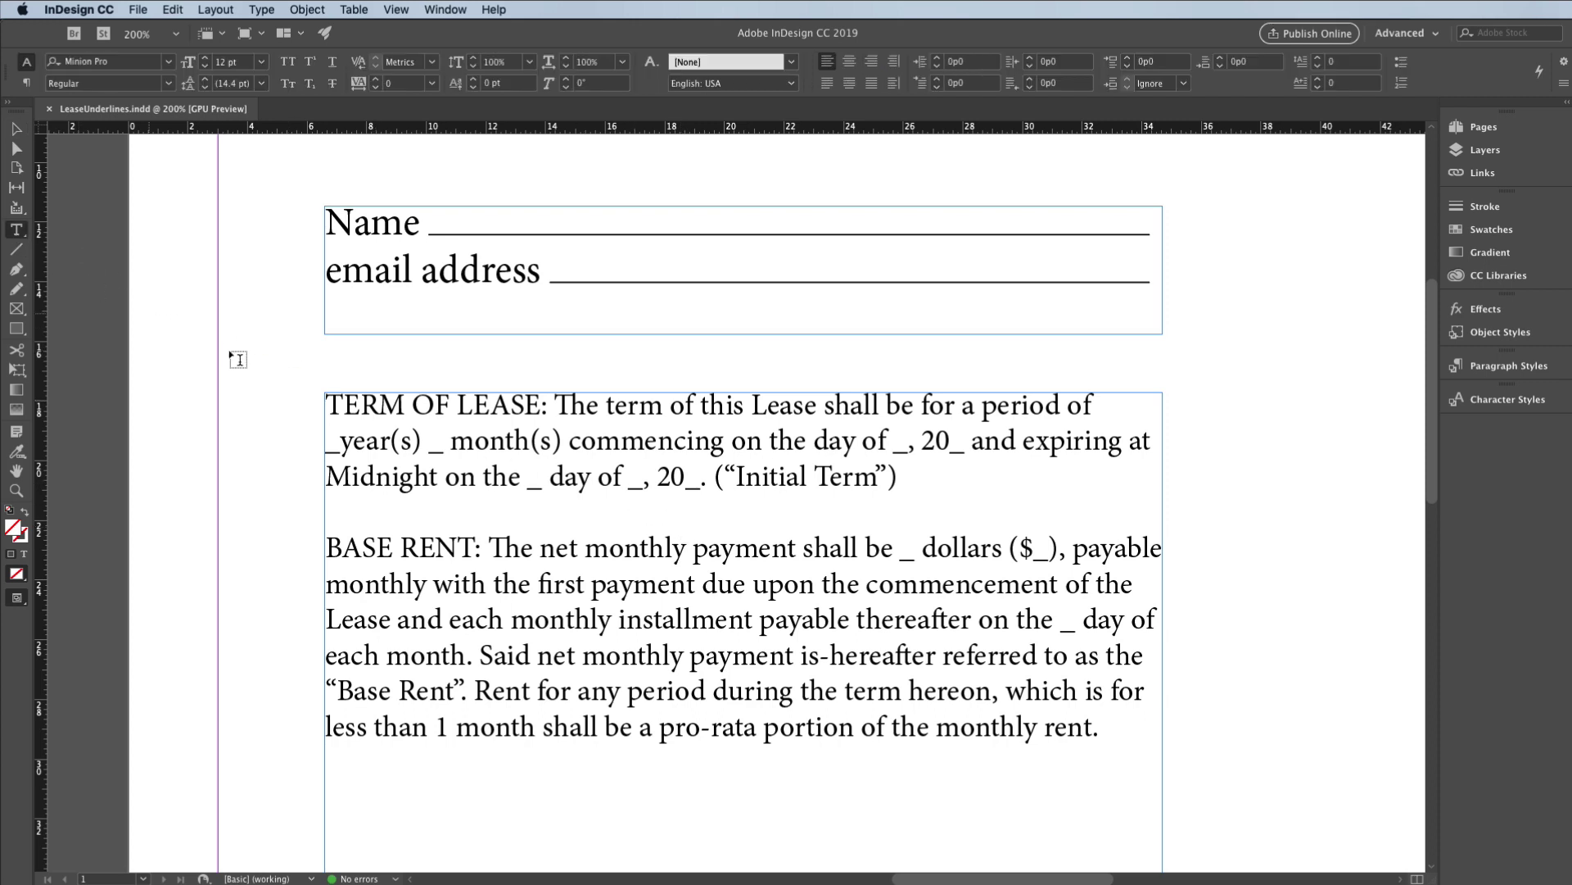
click(540, 484)
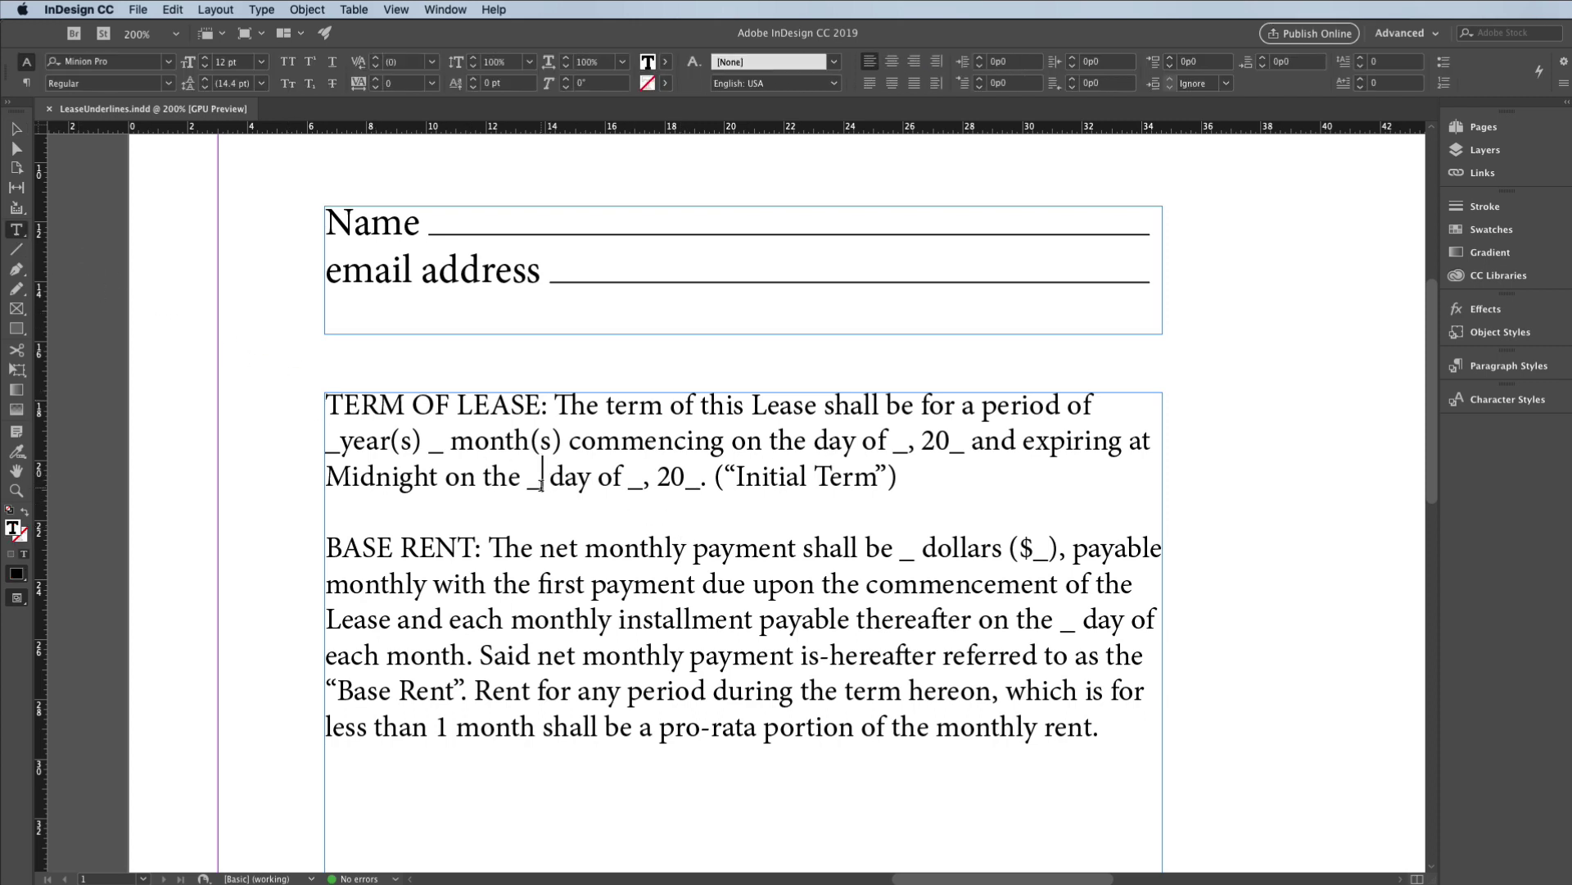
text(________)
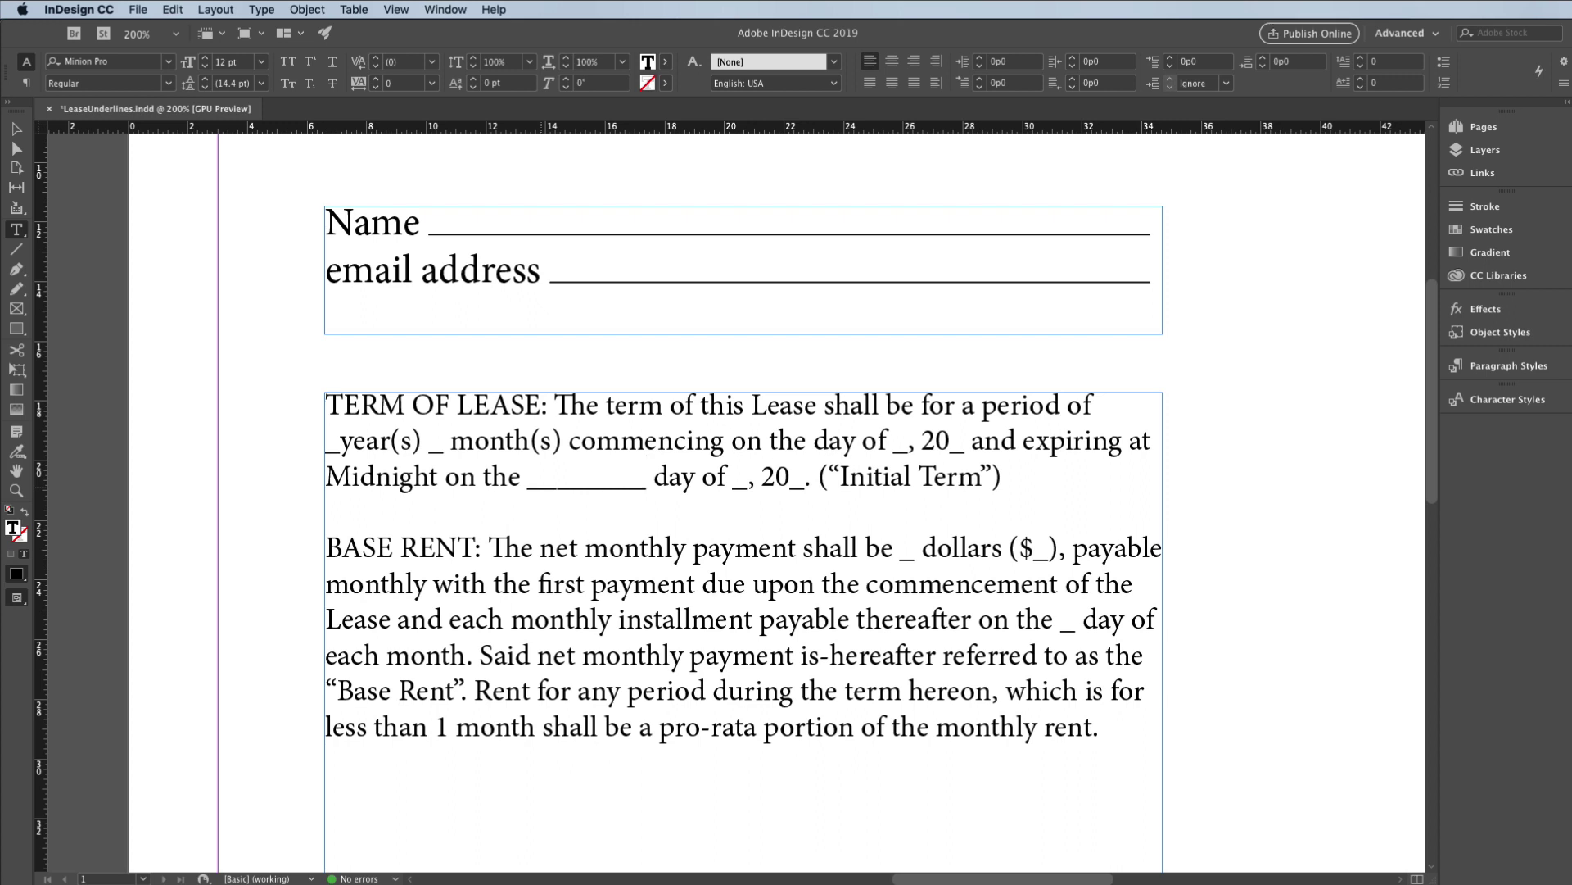
key(BackSpace)
key(BackSpace)
key(BackSpace)
key(BackSpace)
key(BackSpace)
key(BackSpace)
key(BackSpace)
key(BackSpace)
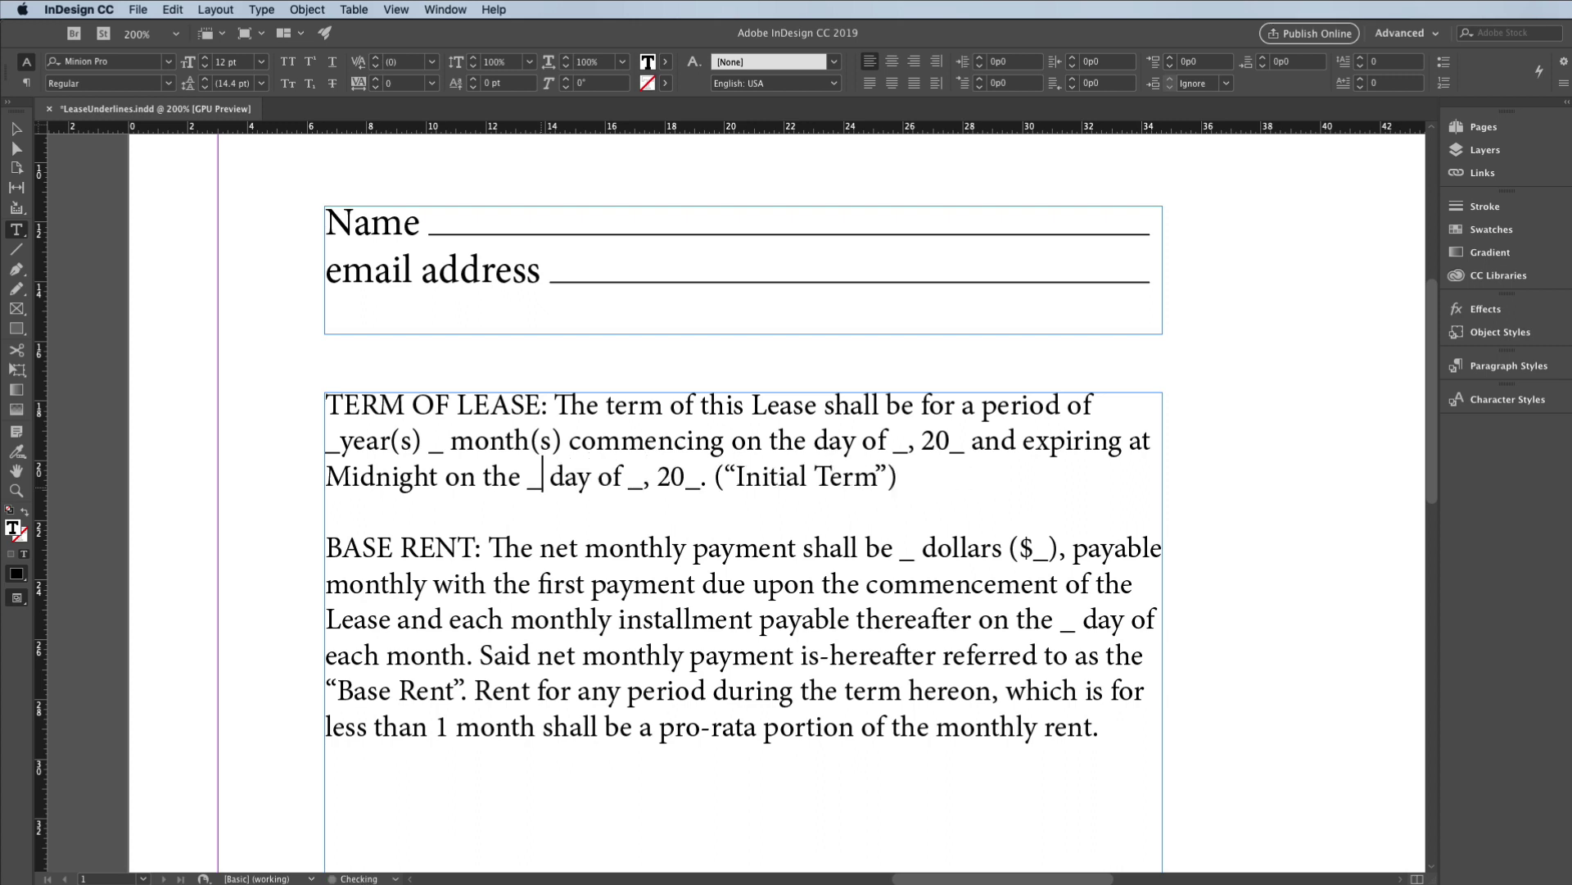
key(BackSpace)
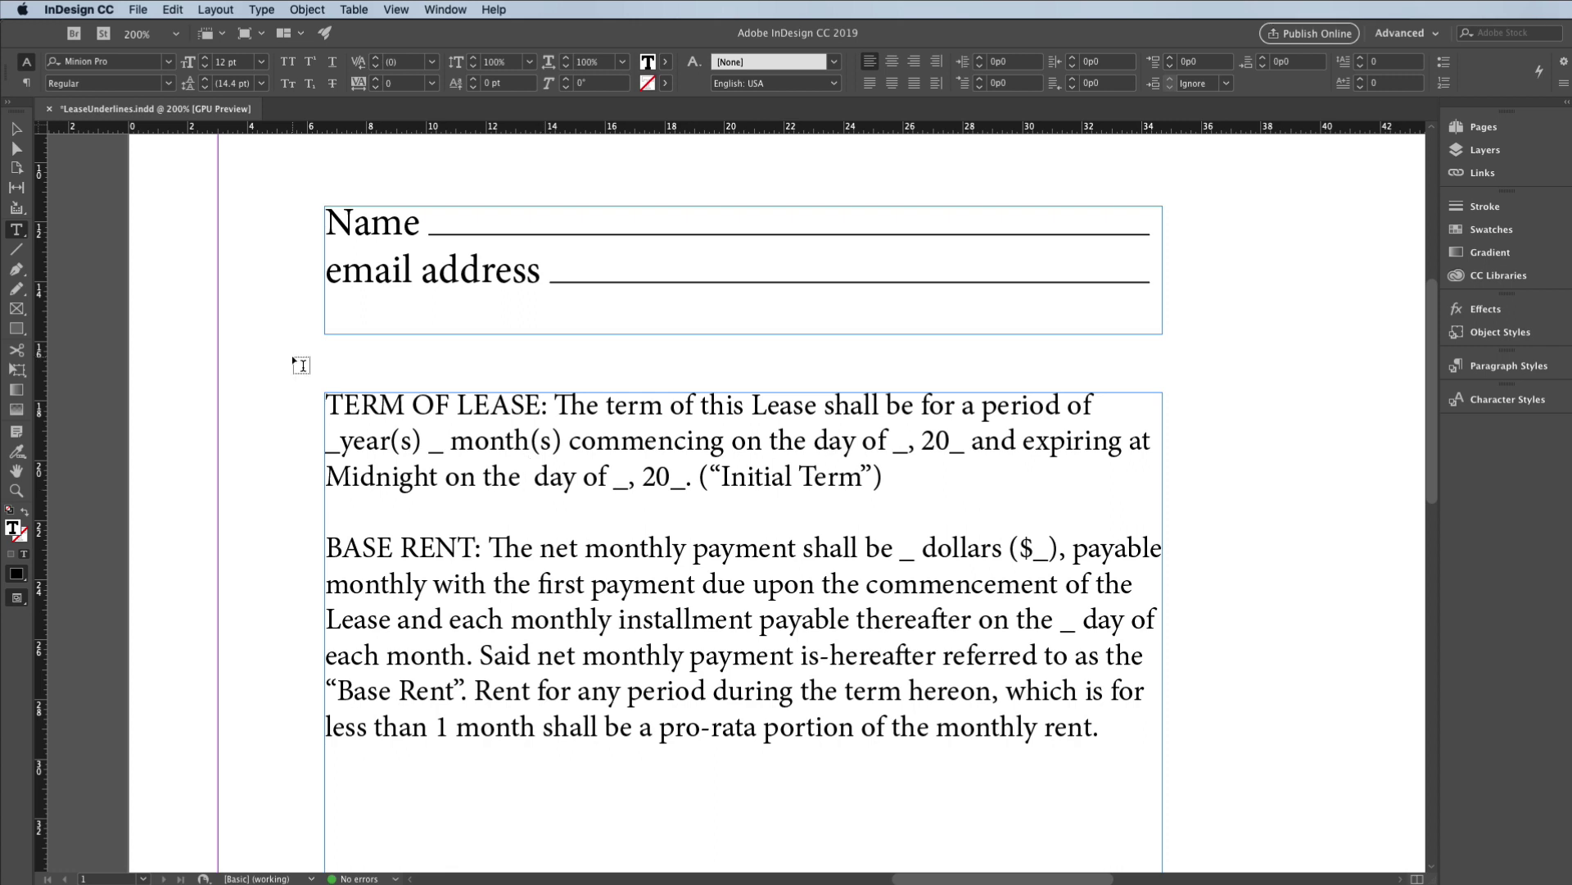
- Draw a horizontal line above the lease text with a 0.5 pt stroke weight
click(18, 250)
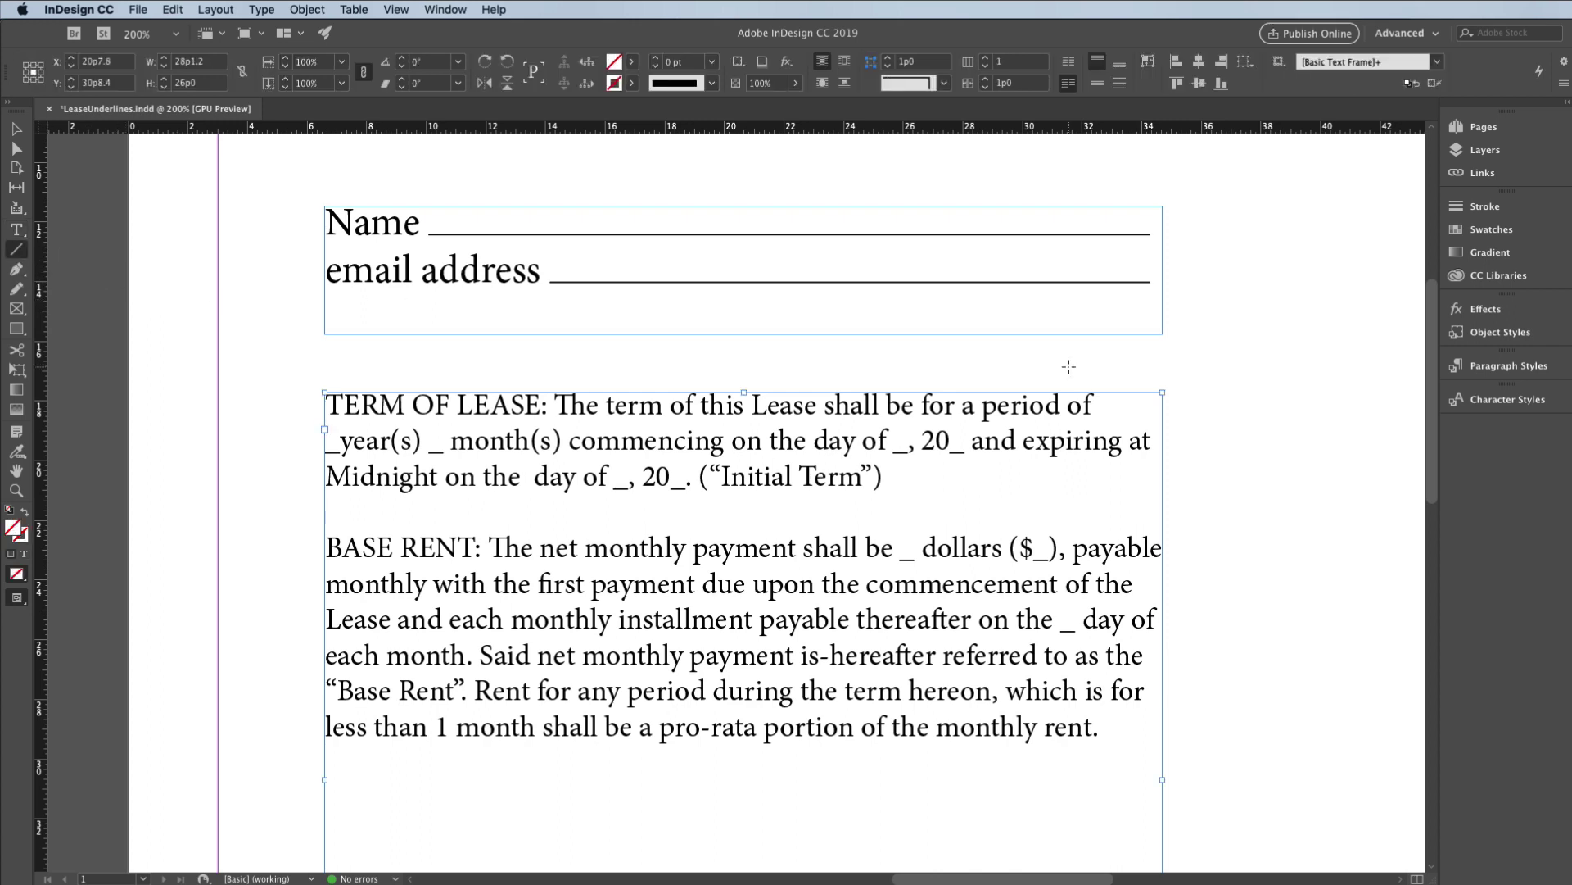
drag(1069, 366, 1353, 366)
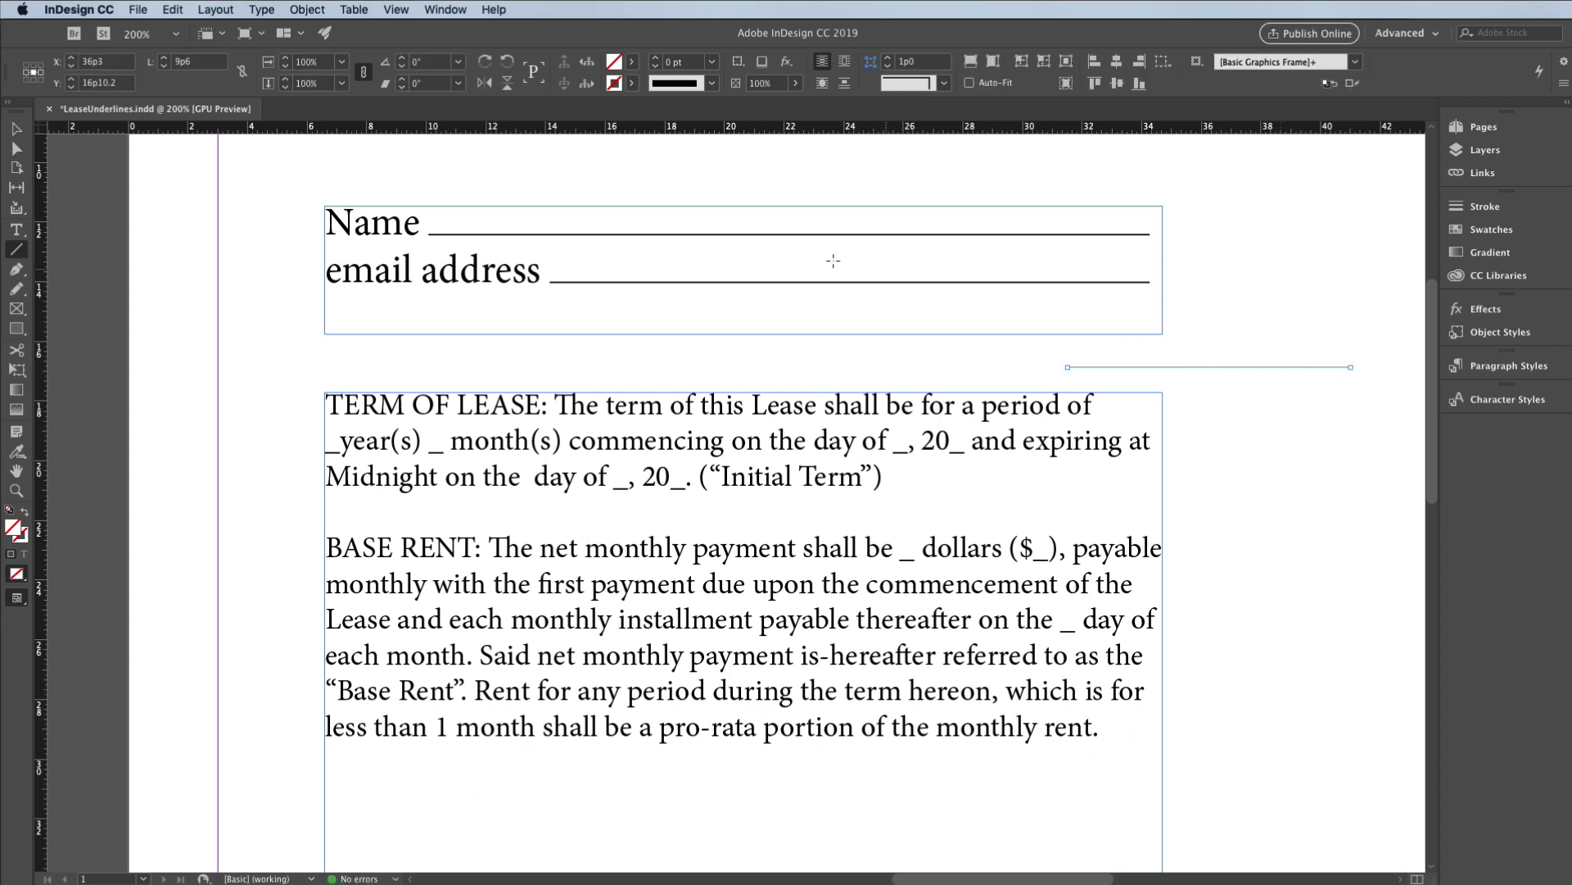
click(712, 61)
click(713, 114)
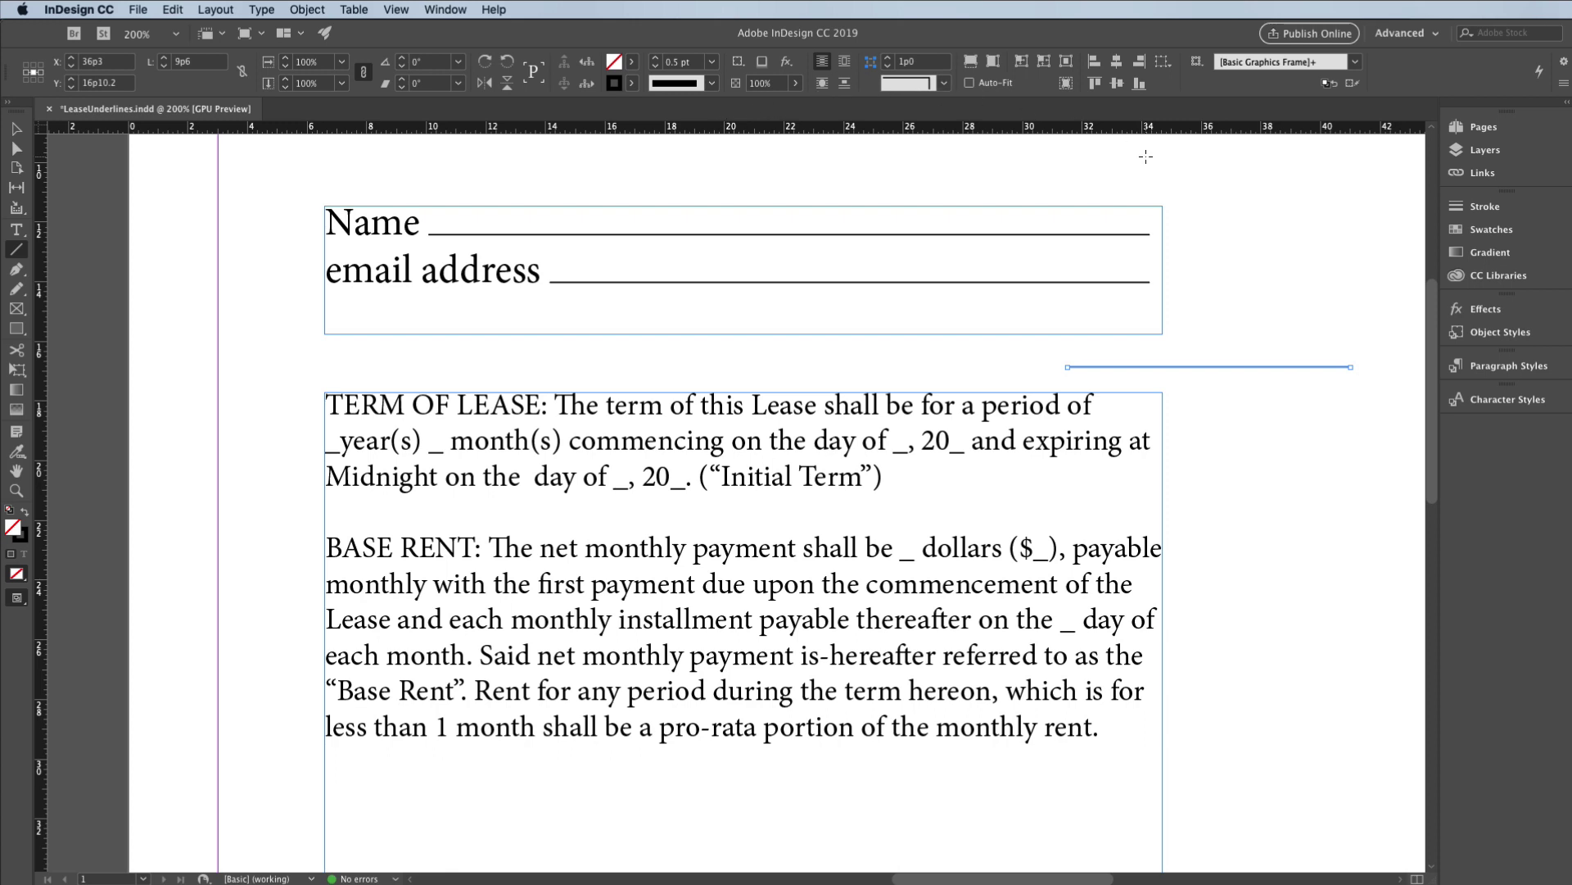
click(1475, 334)
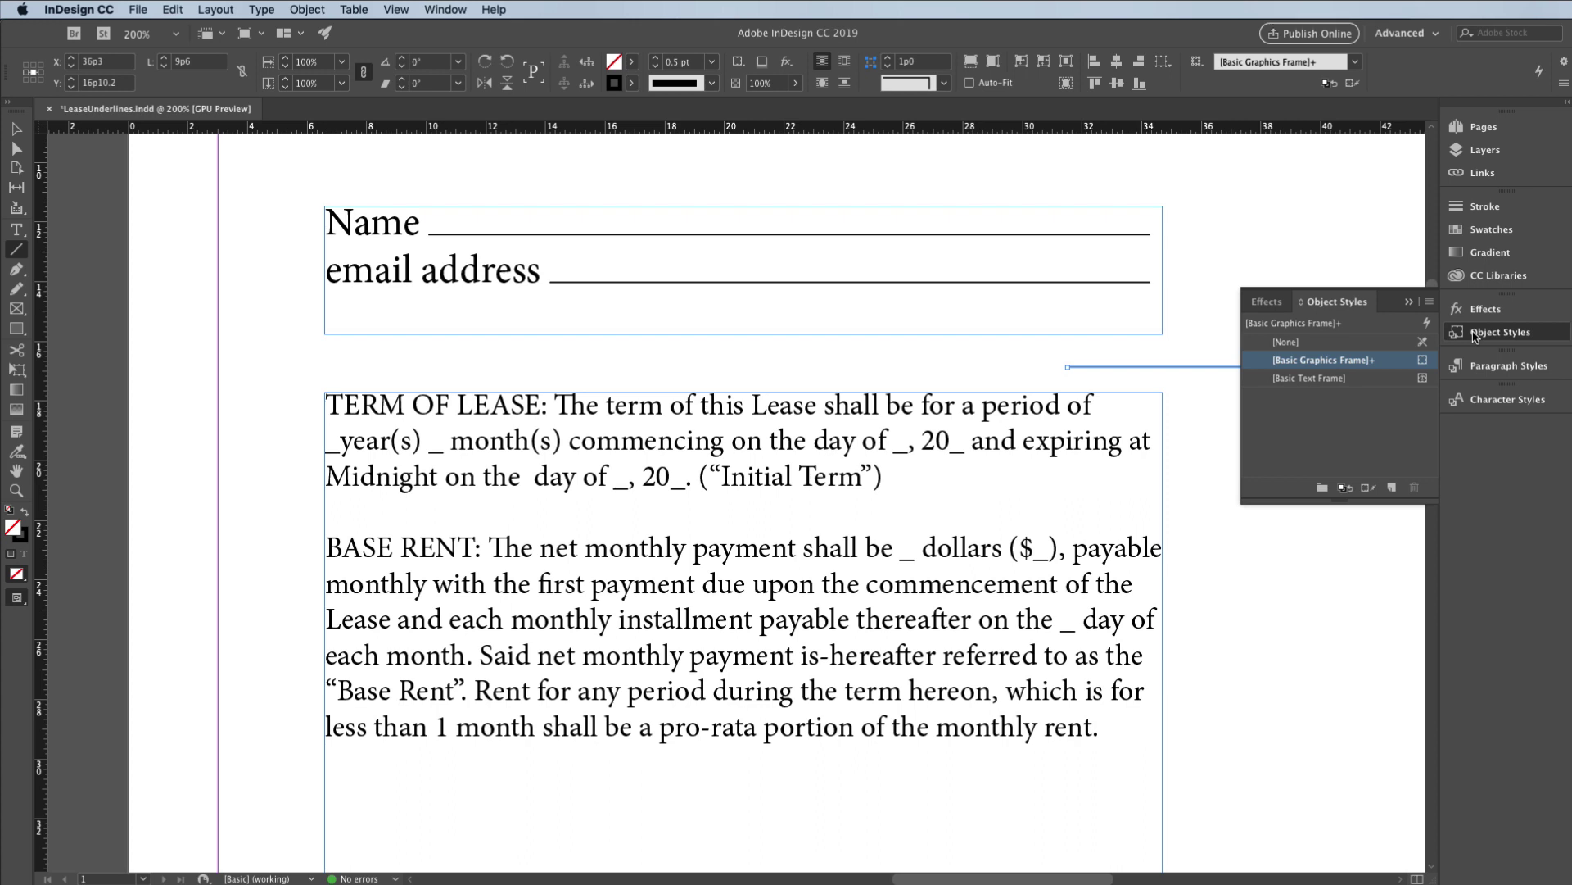
- Create a new object style named formLine and apply it to the selected line
click(1430, 304)
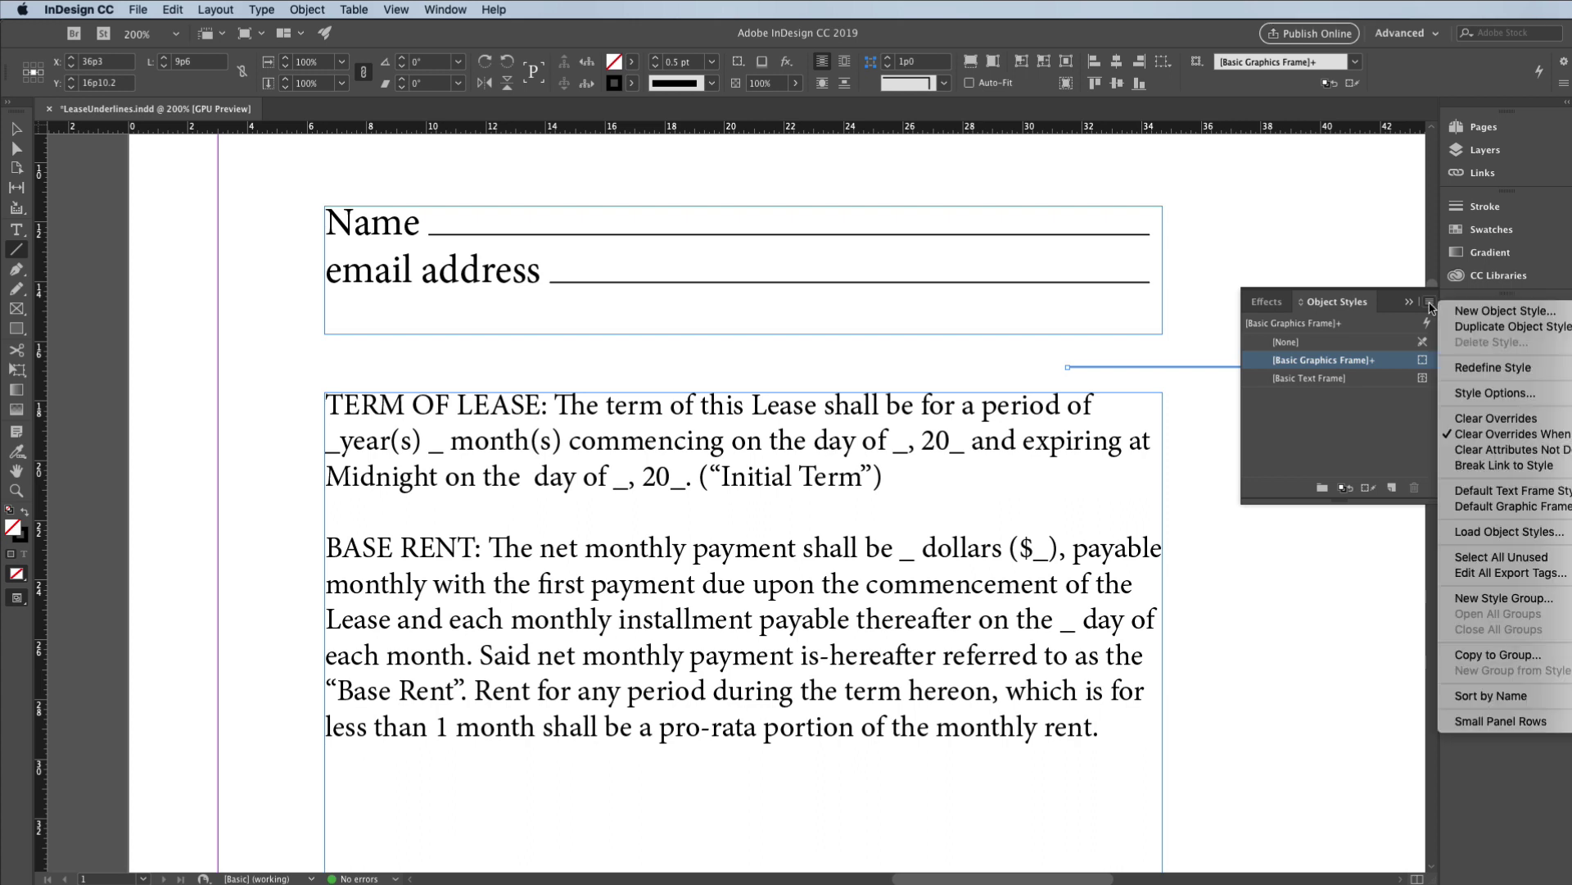
click(1502, 312)
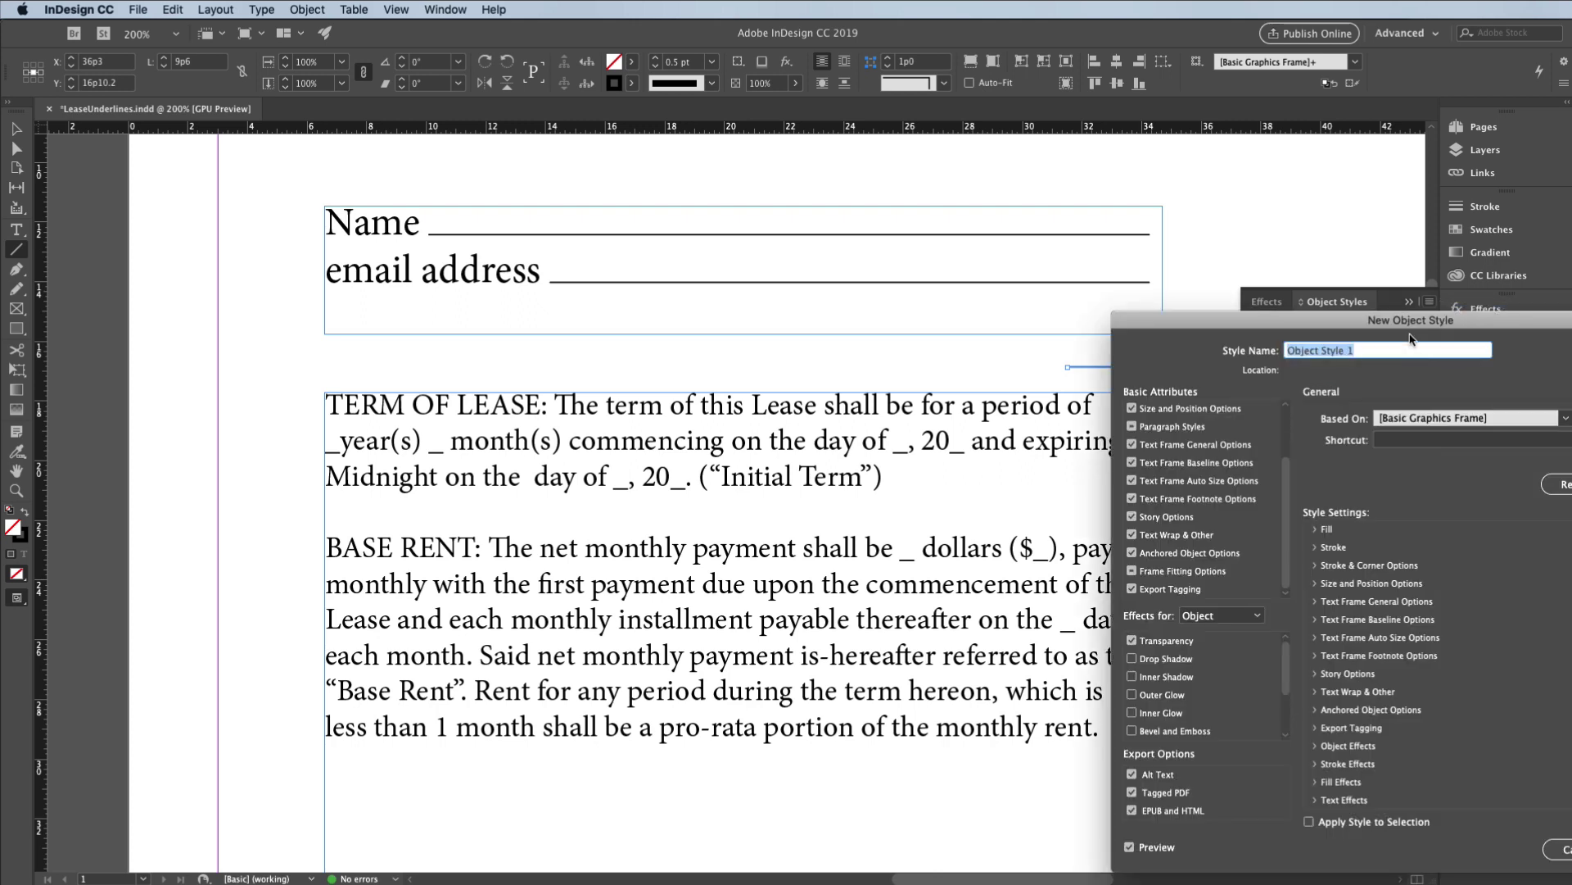
drag(1395, 319, 1240, 298)
text(formLine)
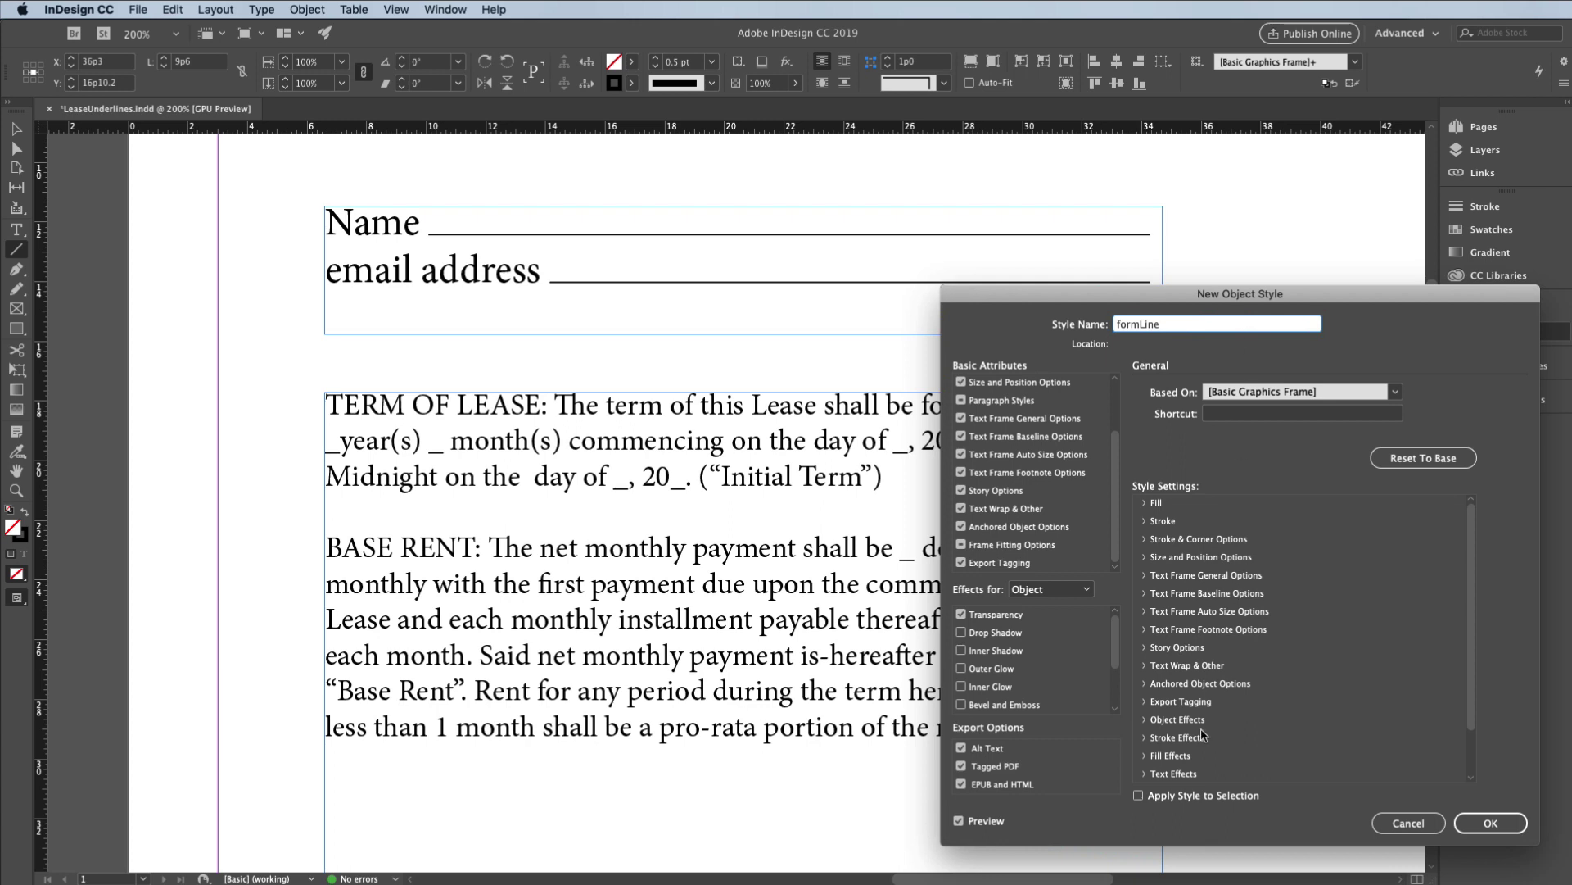
click(1150, 799)
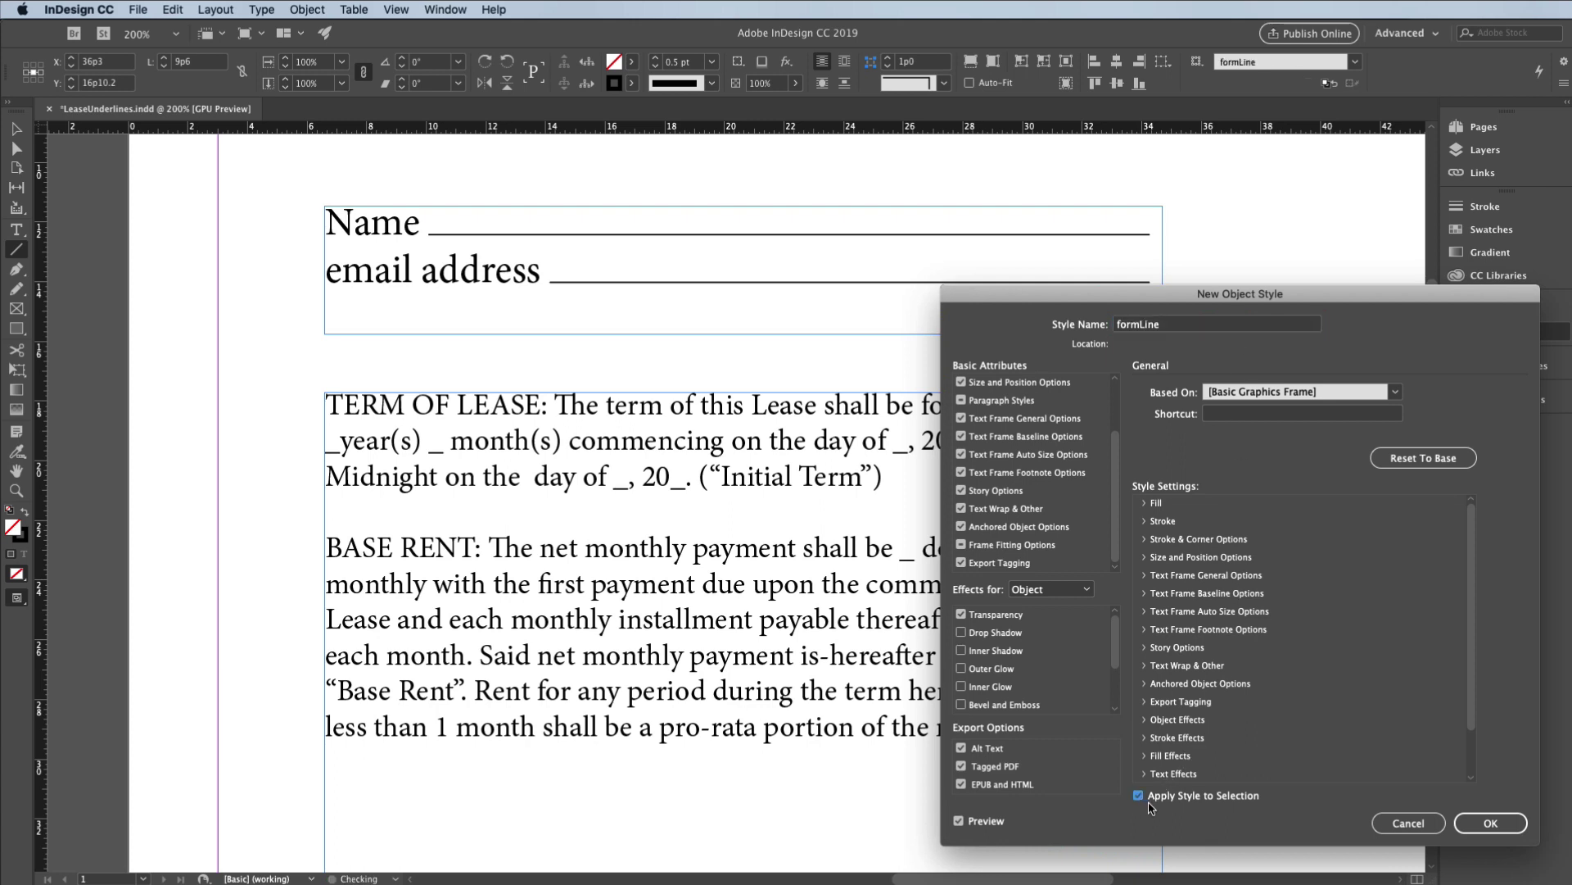
click(1491, 821)
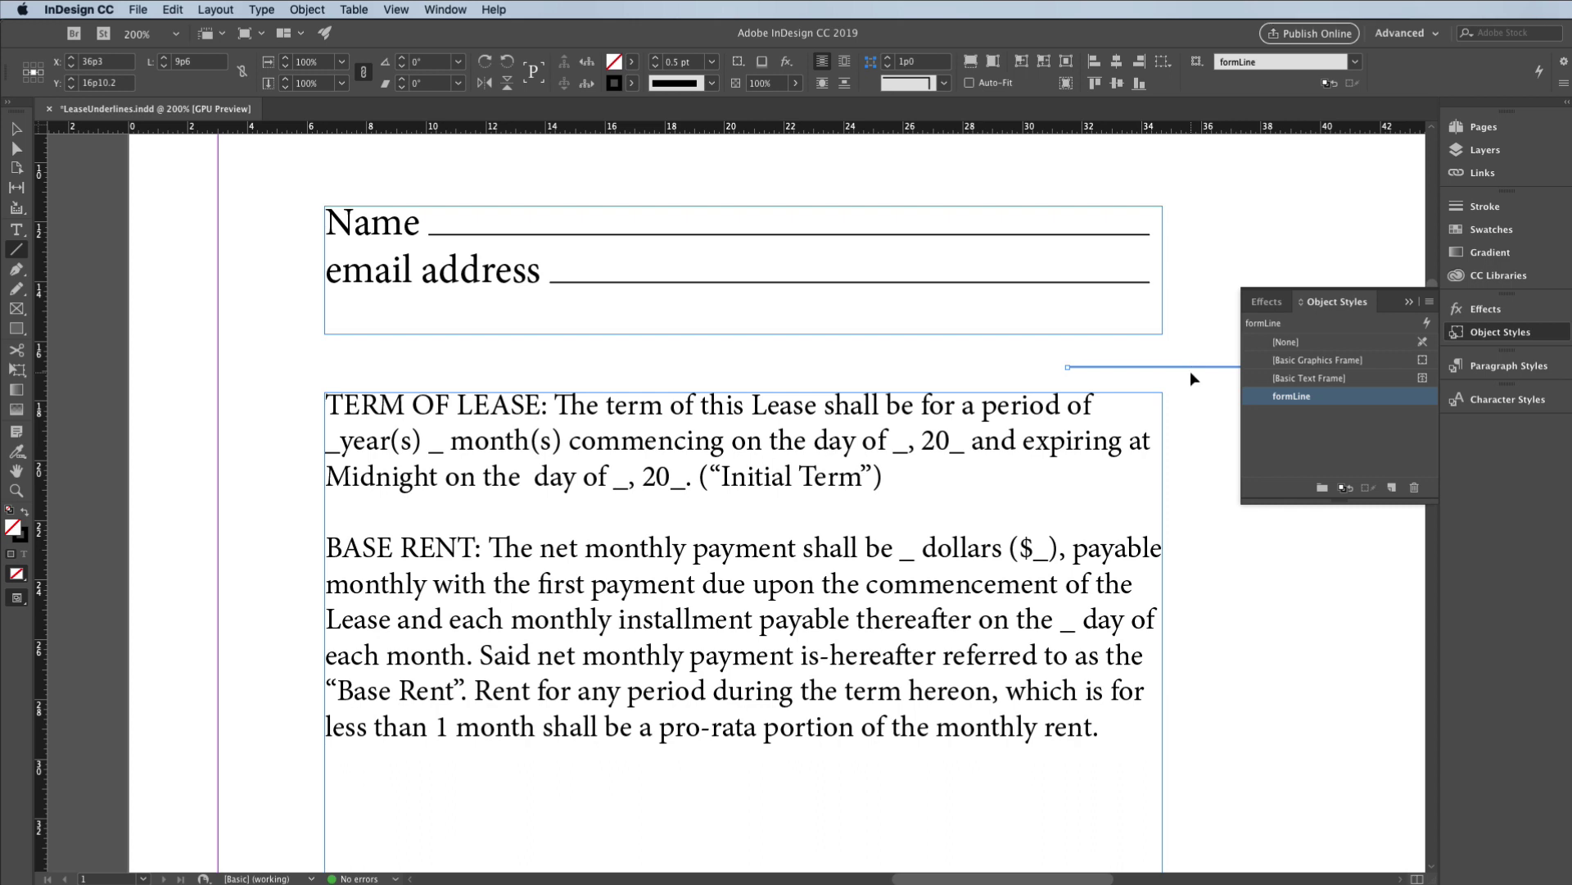
- Cut the styled line and paste it inline between 'Midnight on the' and 'day'
key(Delete)
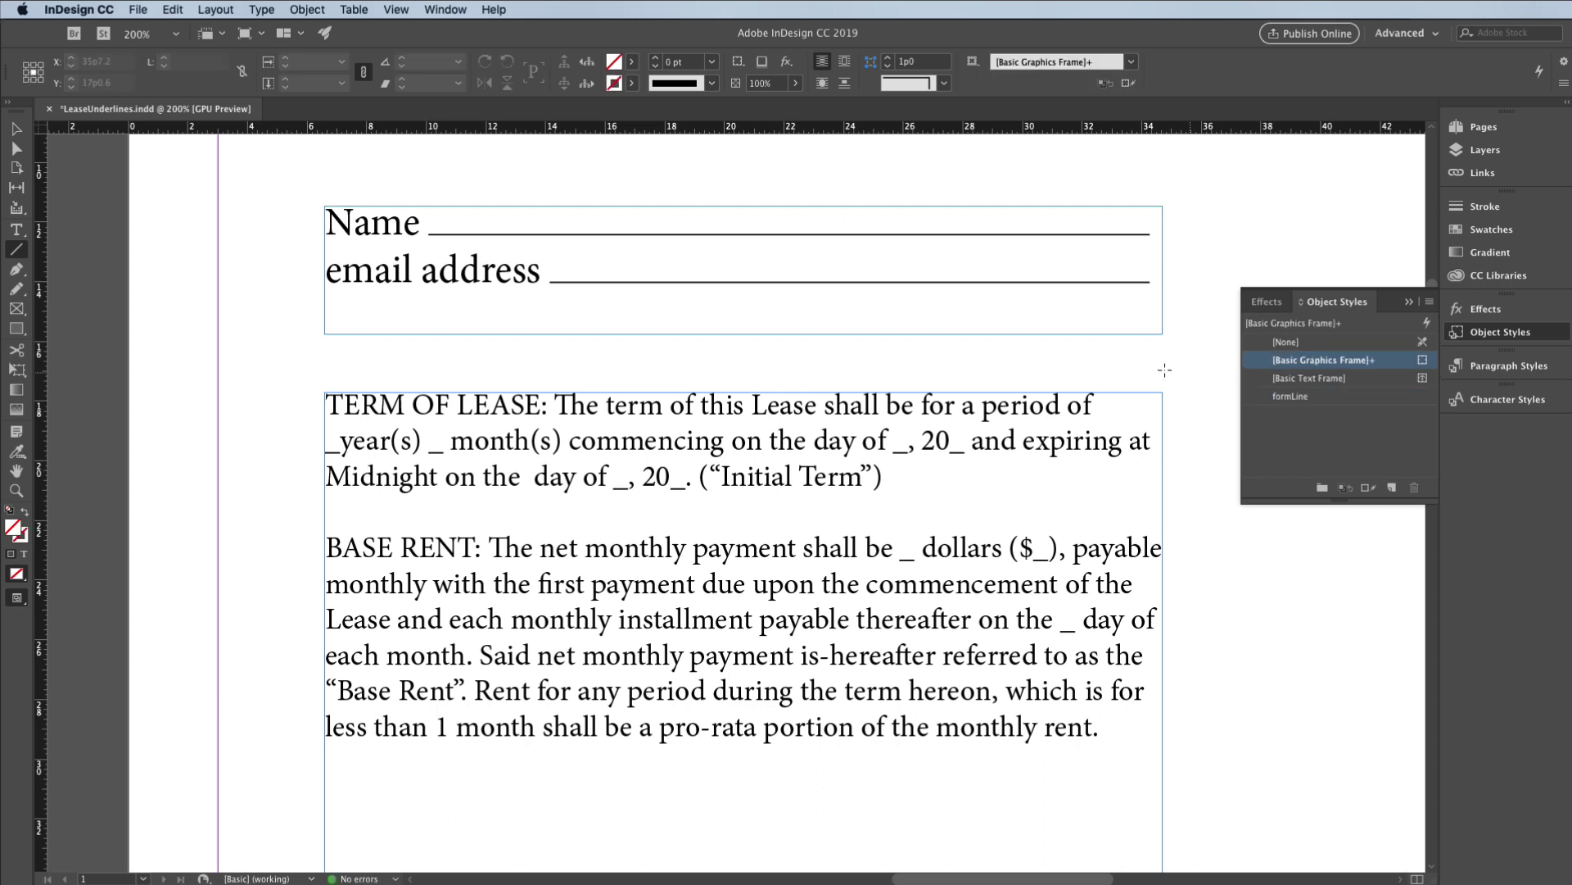
click(15, 231)
click(528, 478)
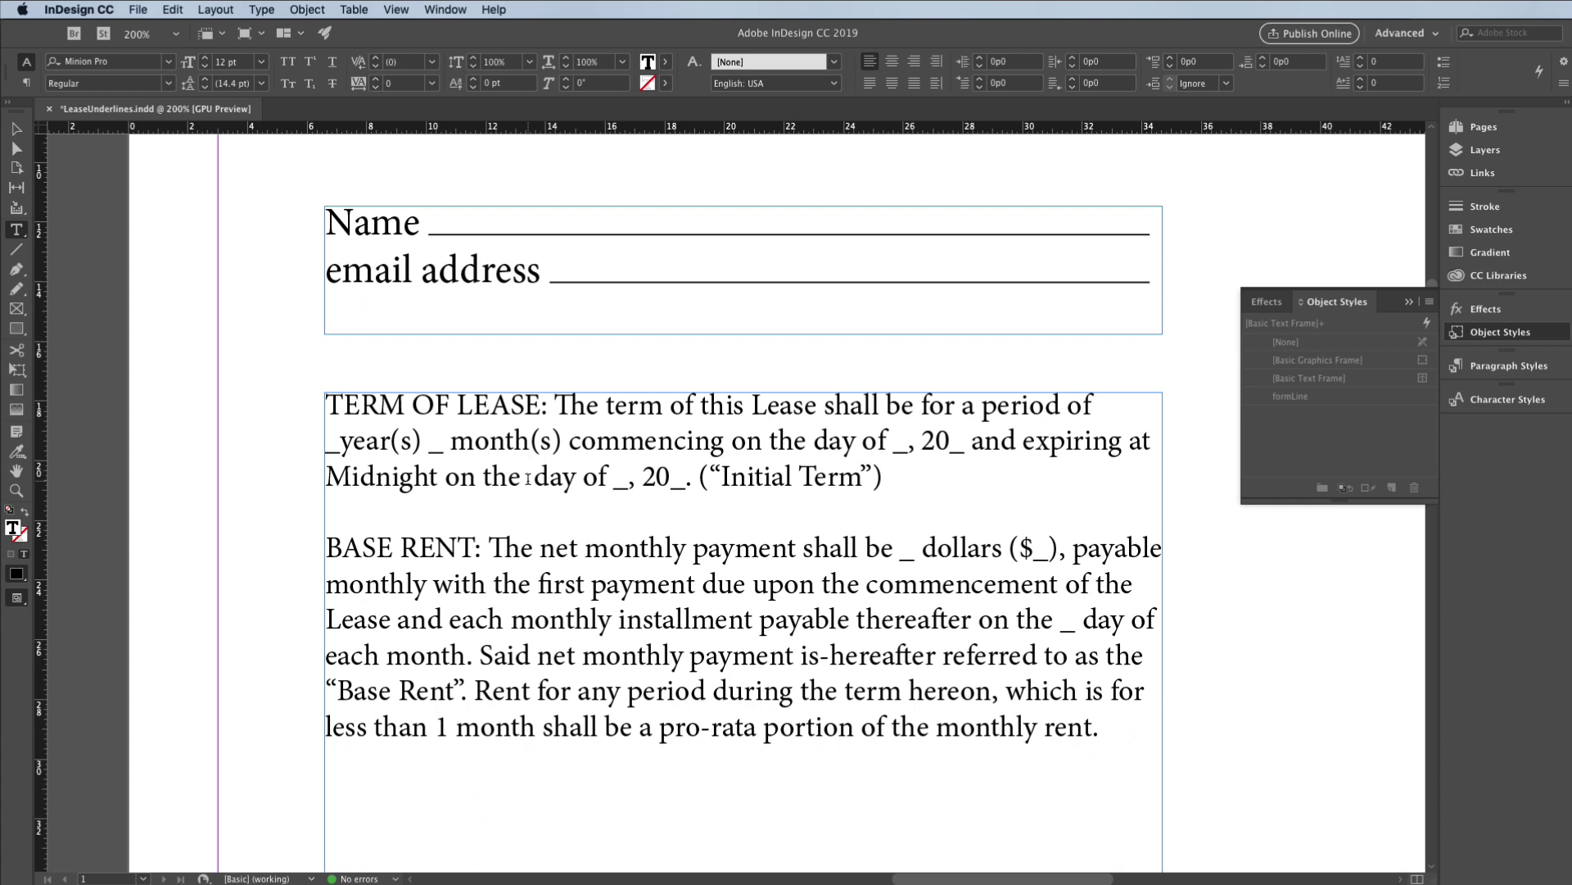
key(Tab)
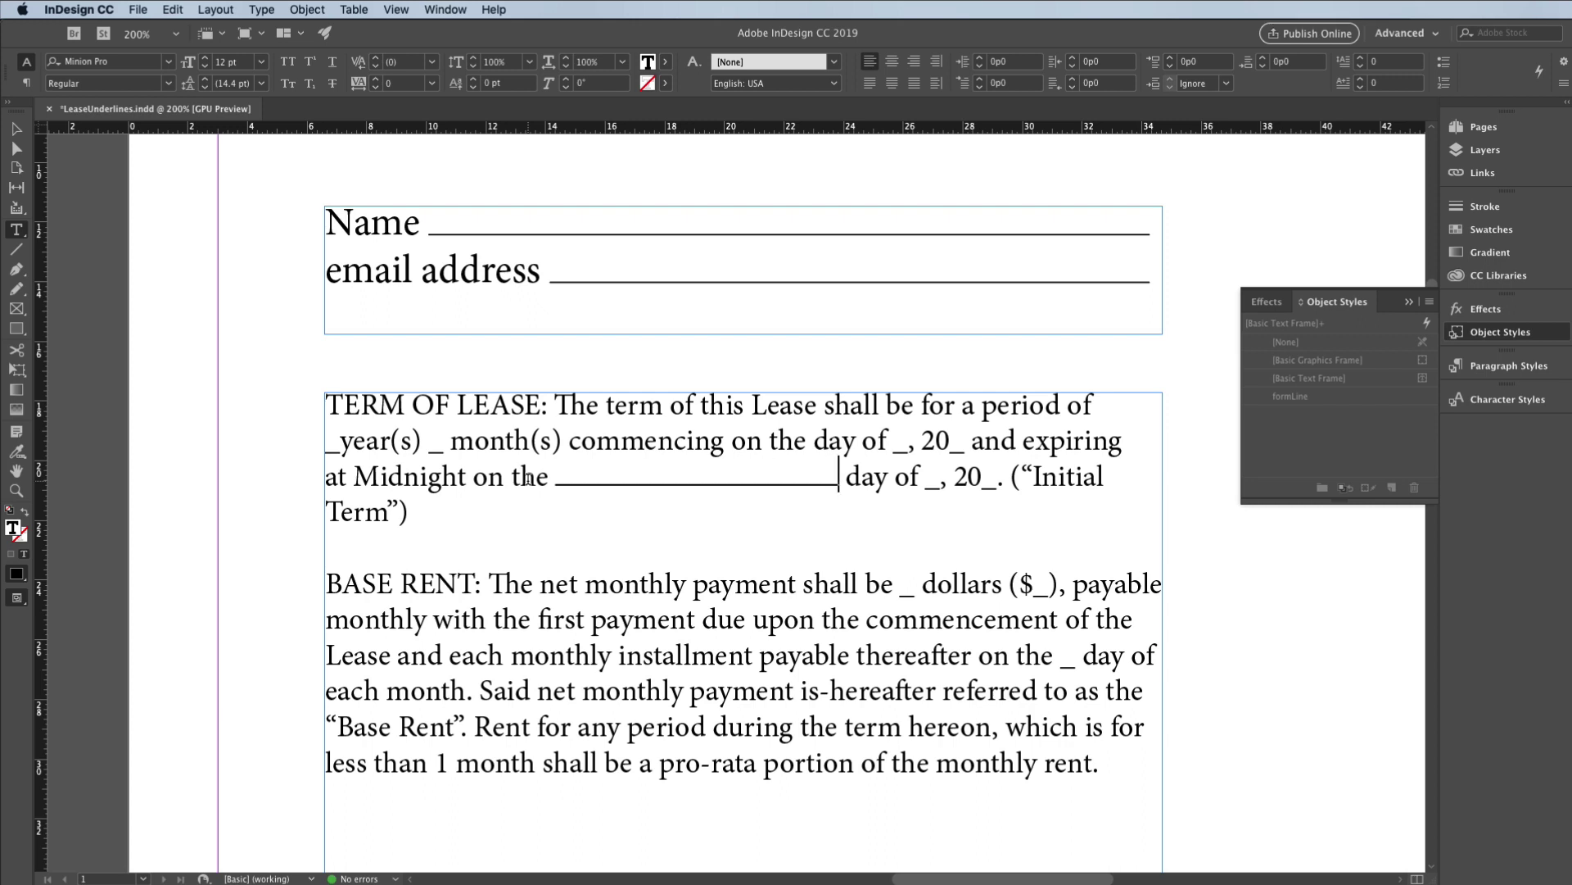
- Replace the underscores after 'year(s)', after 'shall be' and inside the dollar parentheses with the line
double_click(434, 447)
key(Tab)
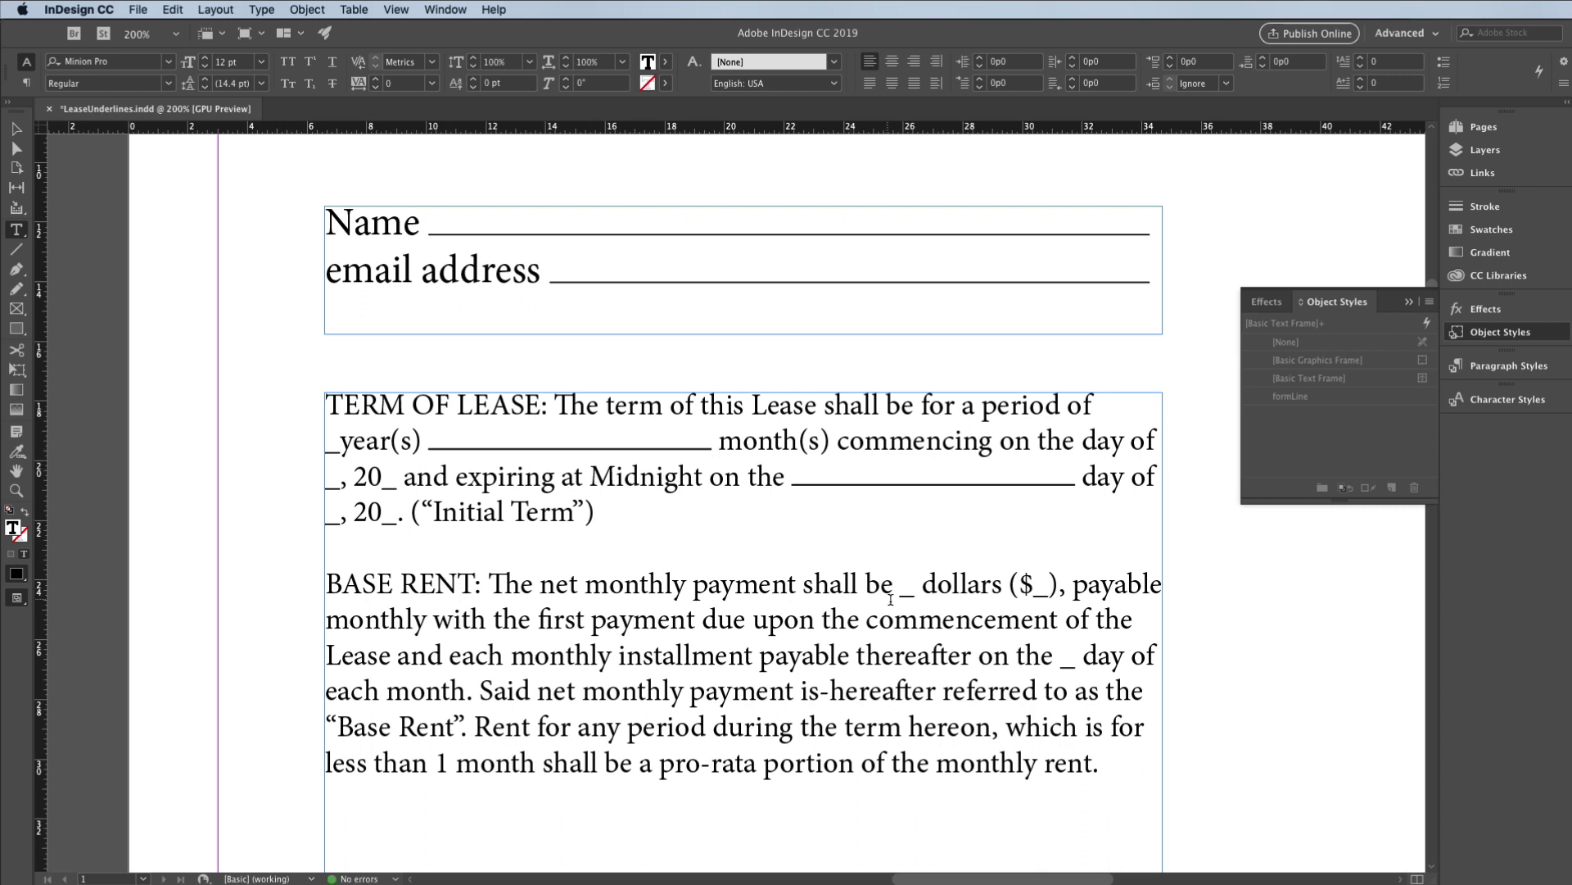
double_click(908, 590)
key(Tab)
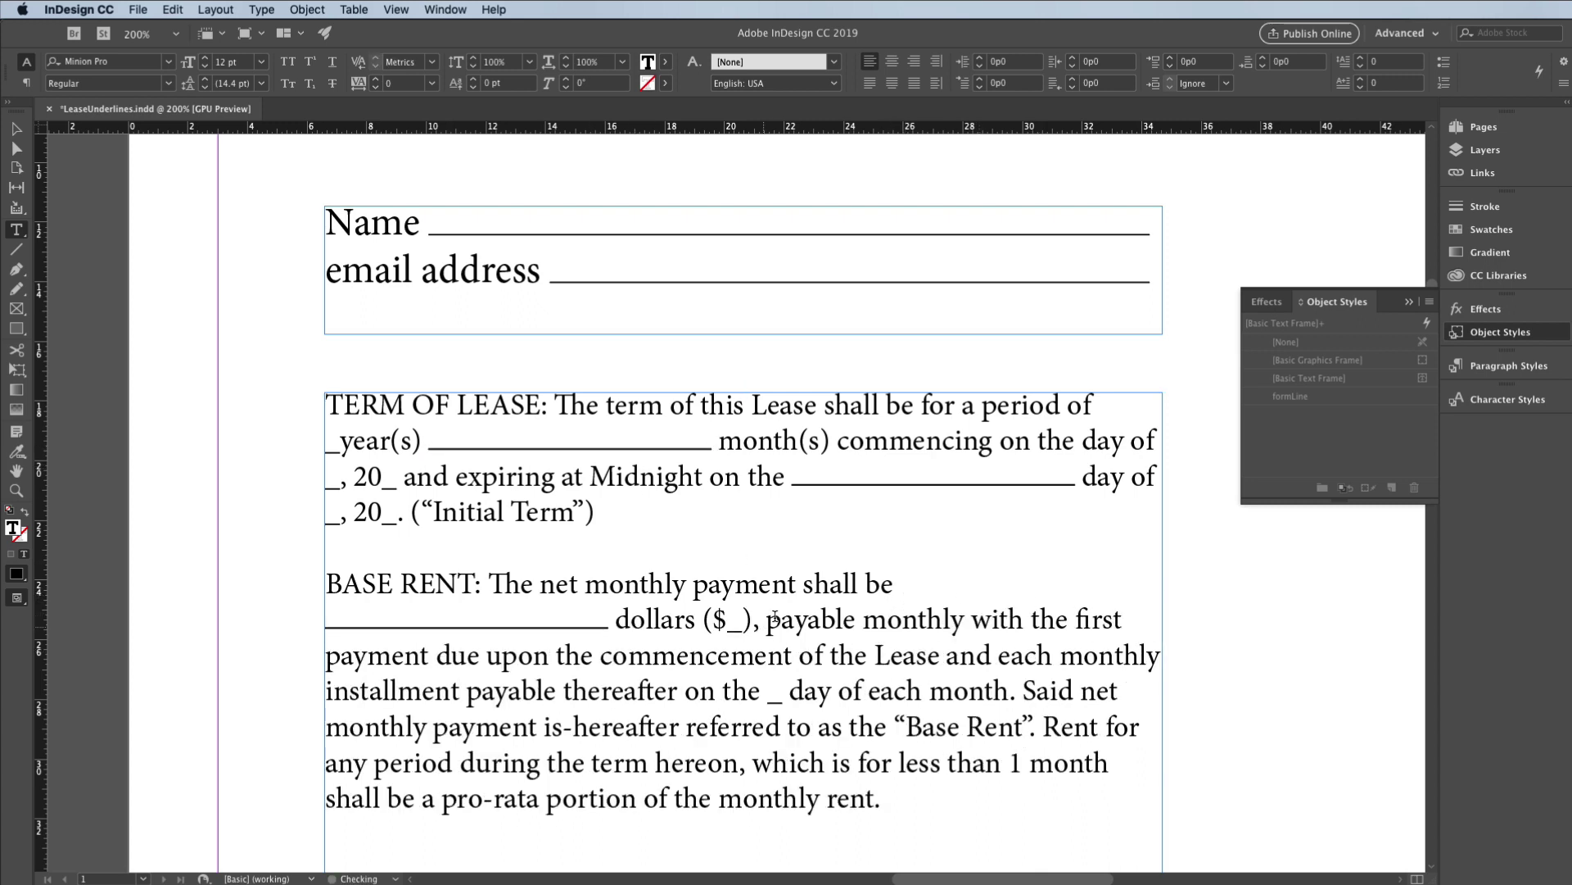
double_click(733, 623)
key(Tab)
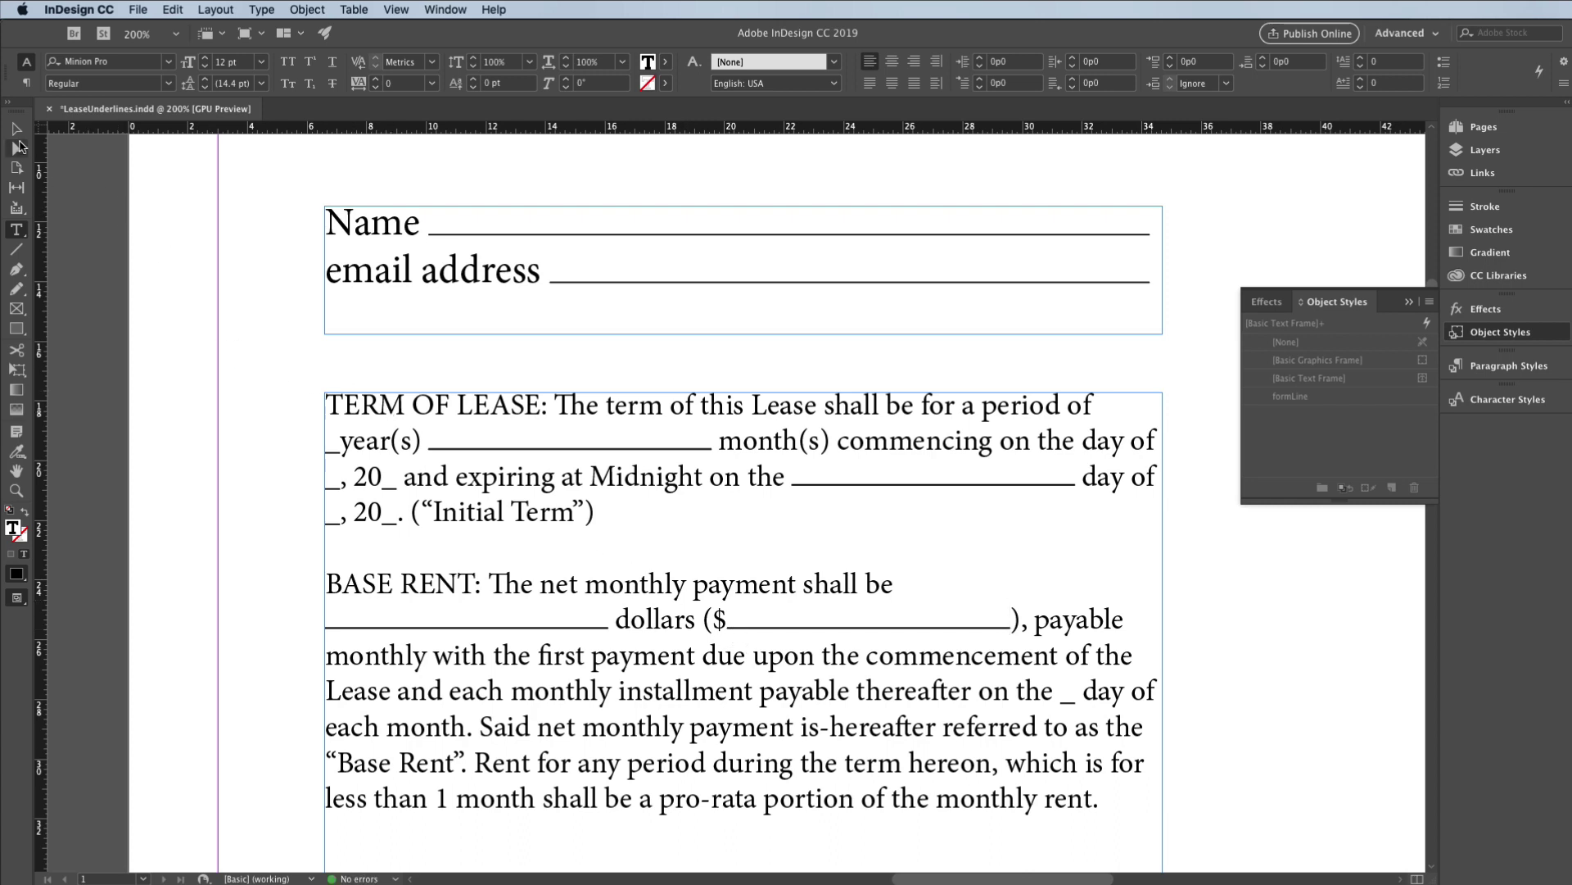
- Shorten the anchored line after '($', then type 'dfkdfjd fkdfj dfdfj' in Term of Lease to test reflow
click(16, 128)
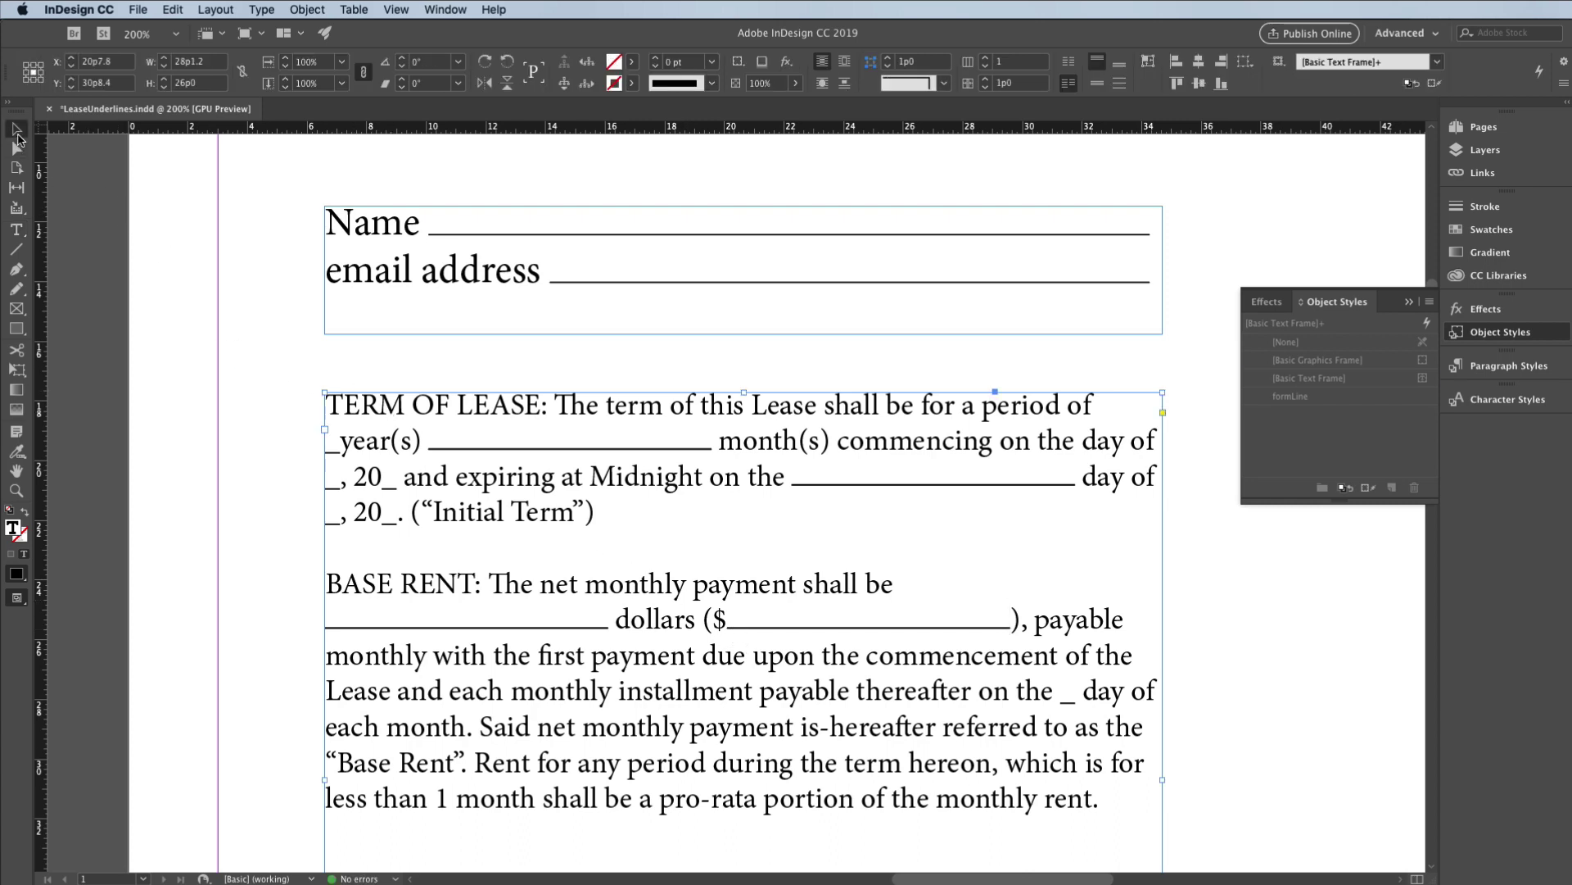
click(772, 627)
drag(1013, 630, 987, 598)
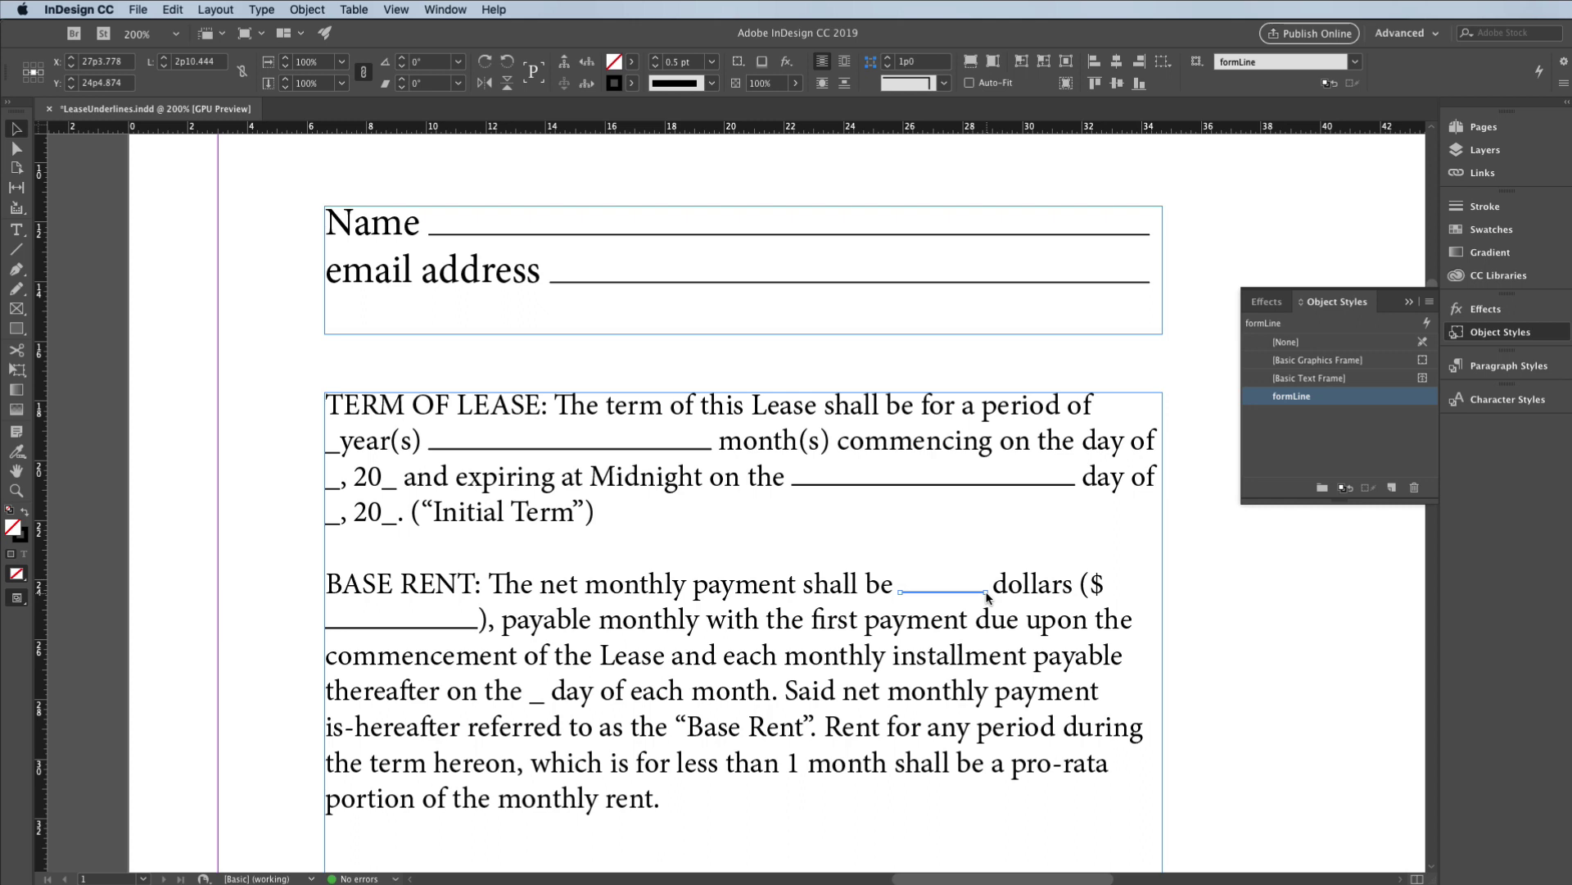
double_click(748, 482)
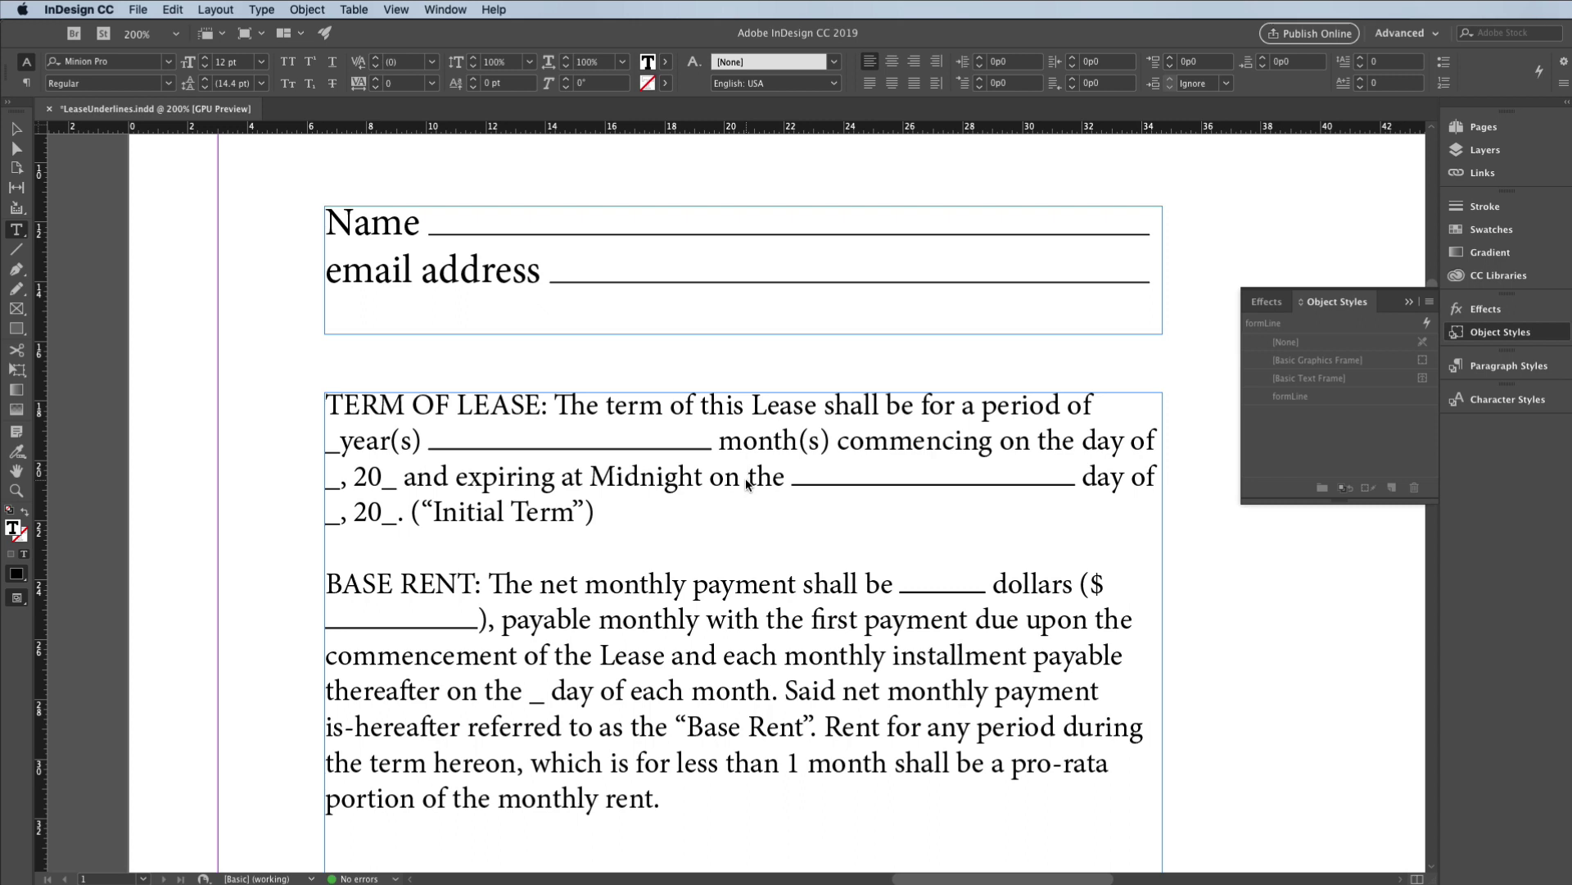
text(dfkdfjd fkdfj dfdfj)
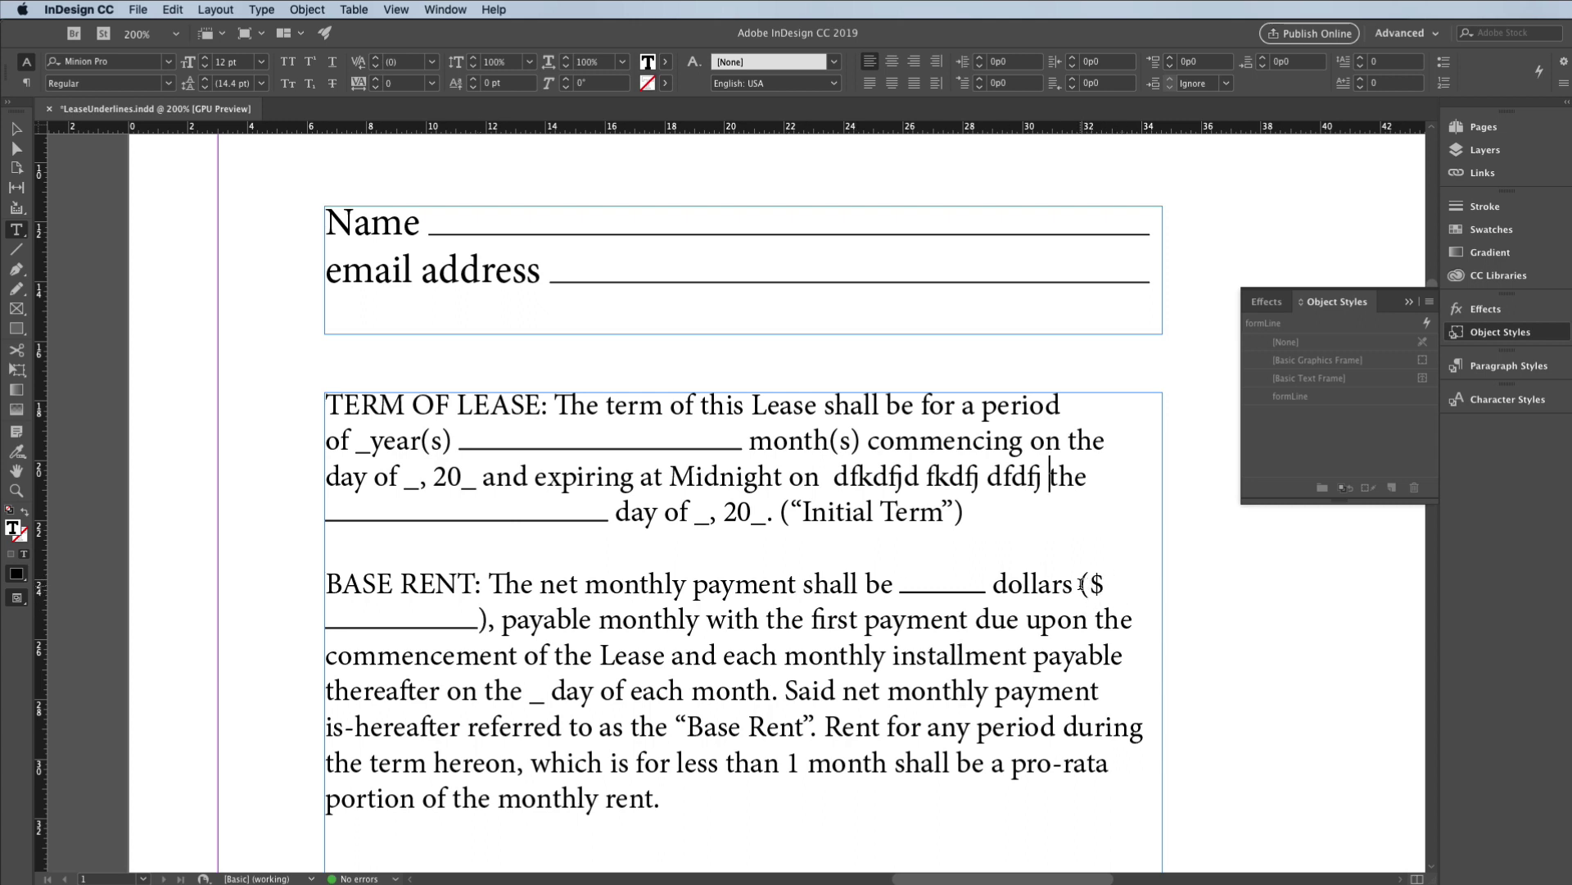
- Apply No Break to the '($____)' blank from the Character panel menu
drag(1082, 584, 484, 616)
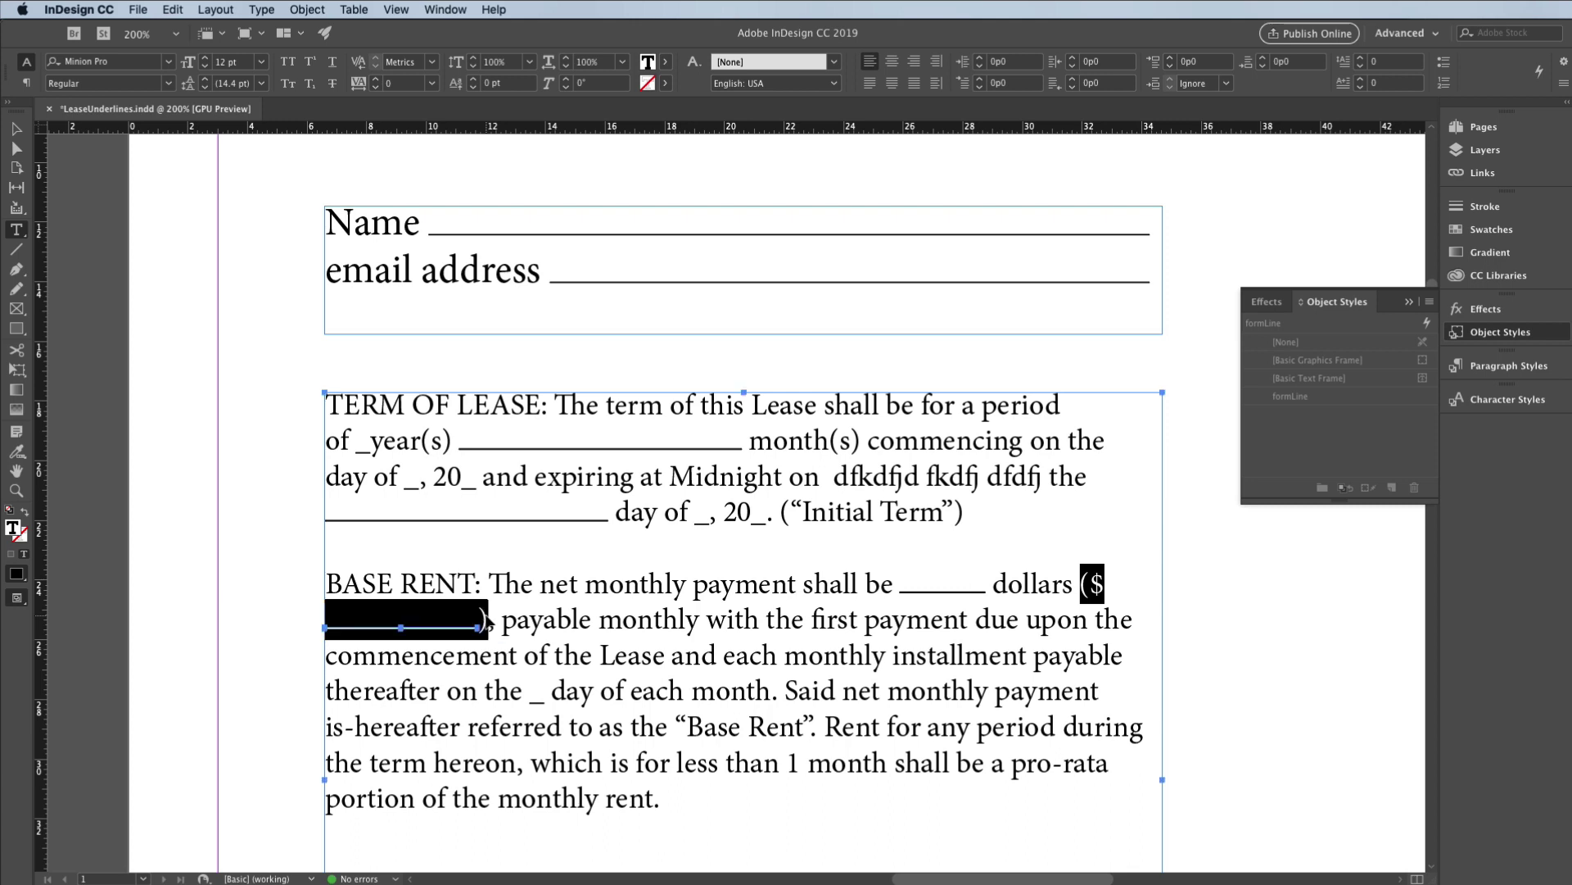
key(super+t)
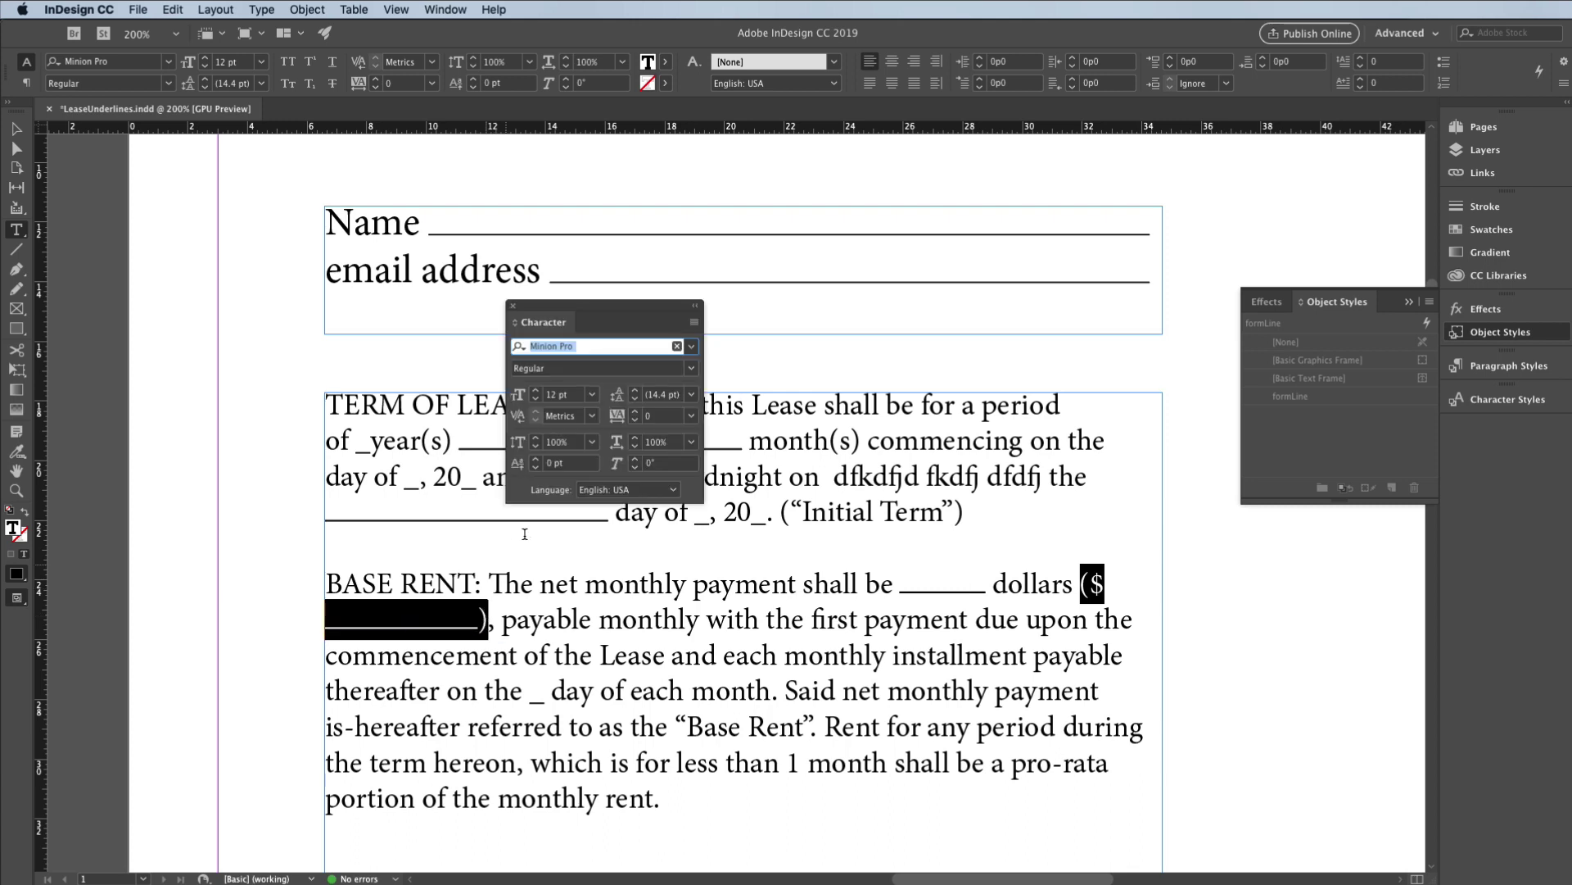
click(693, 323)
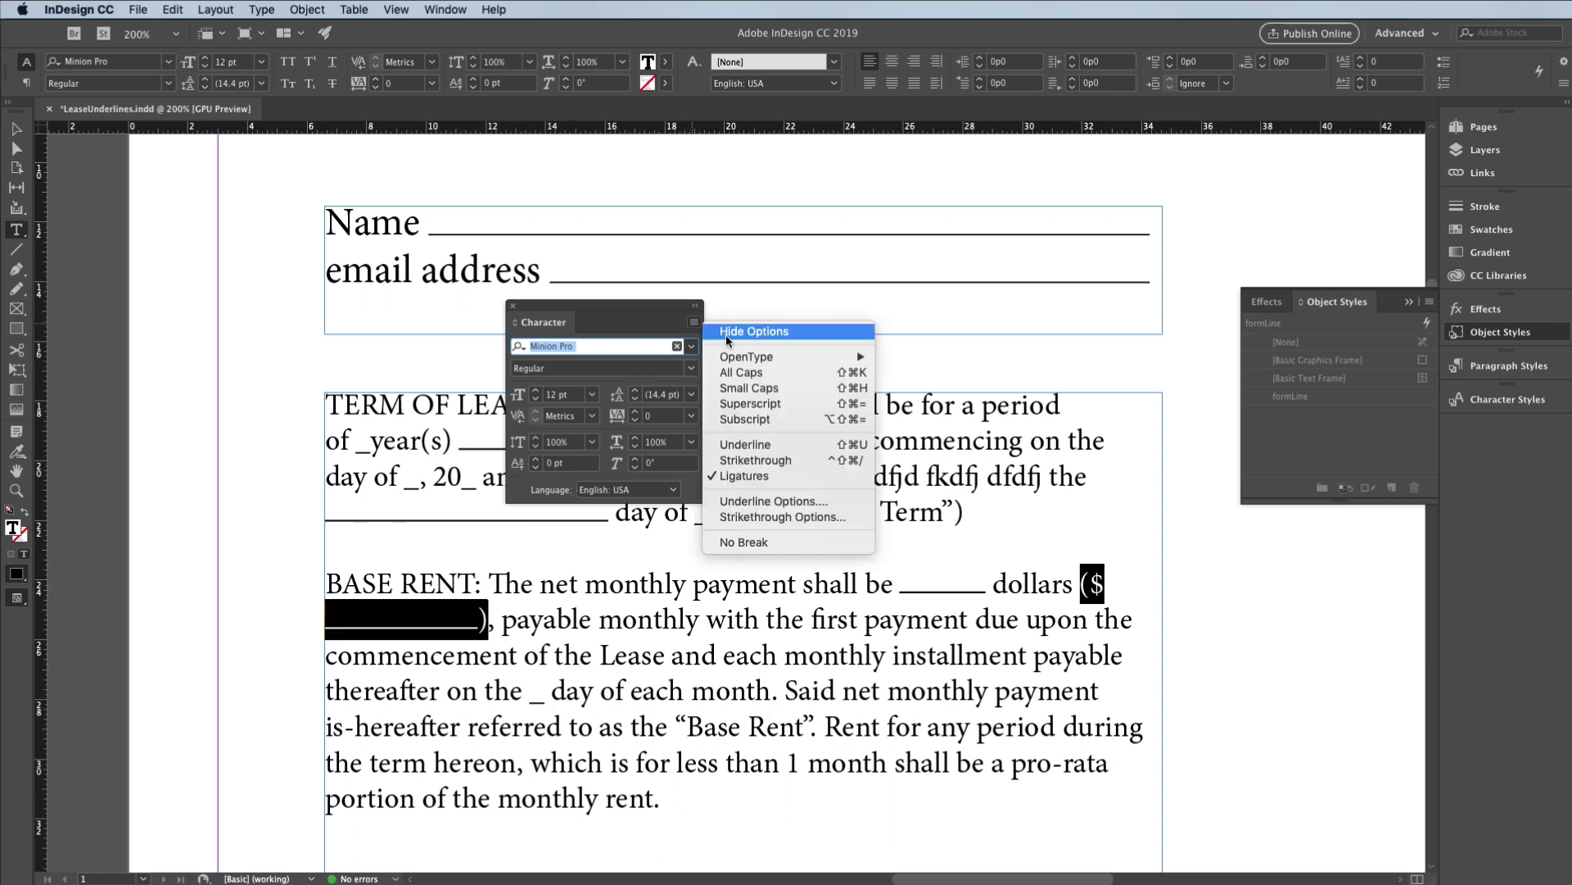
click(768, 543)
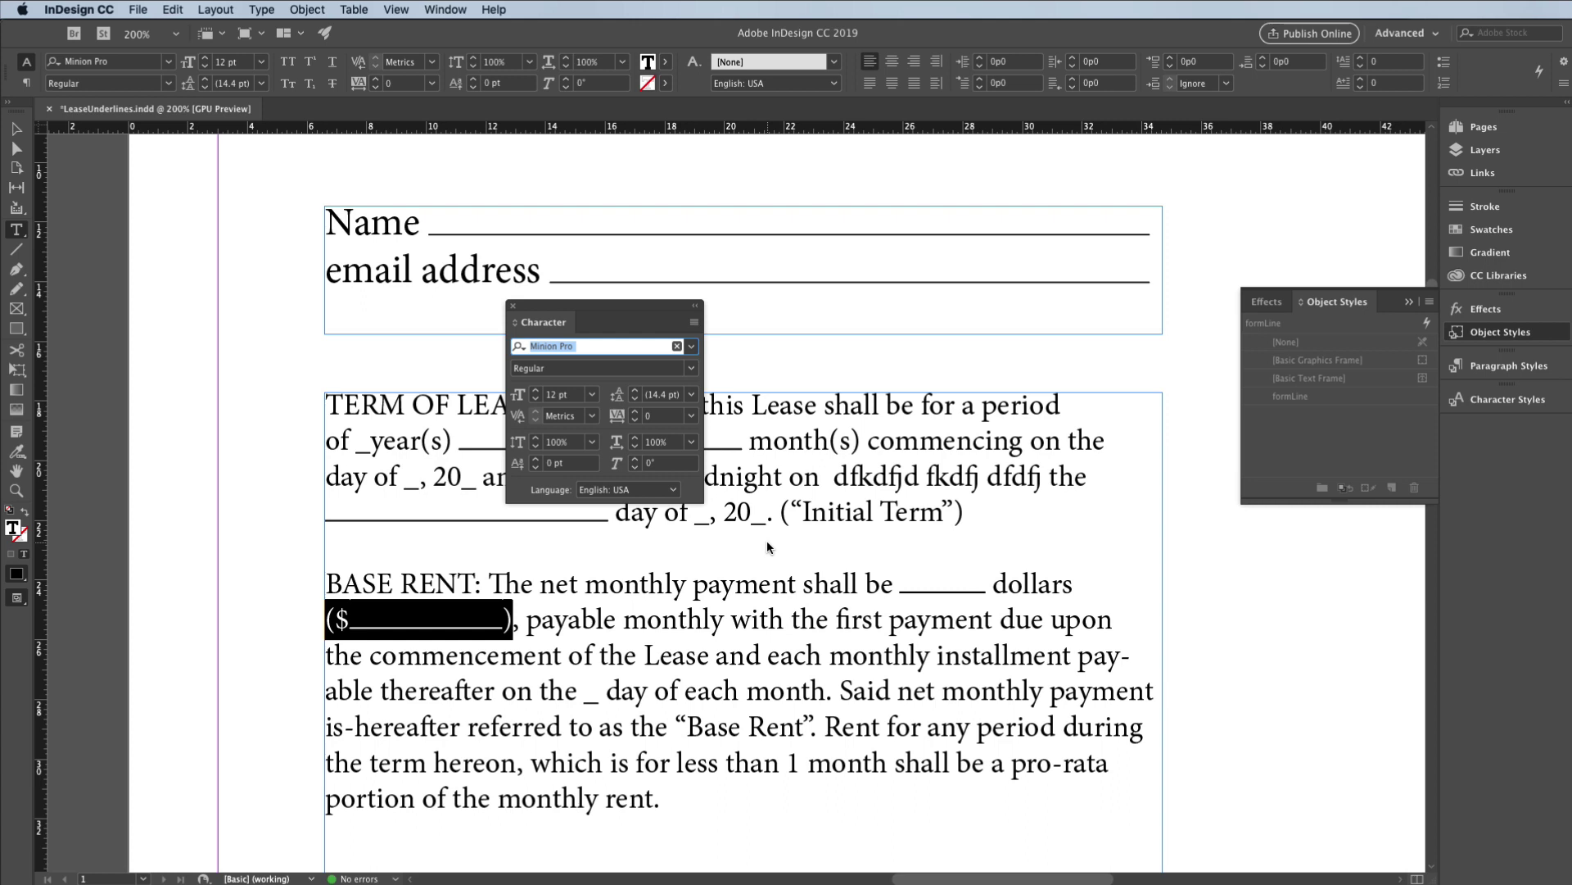
click(742, 567)
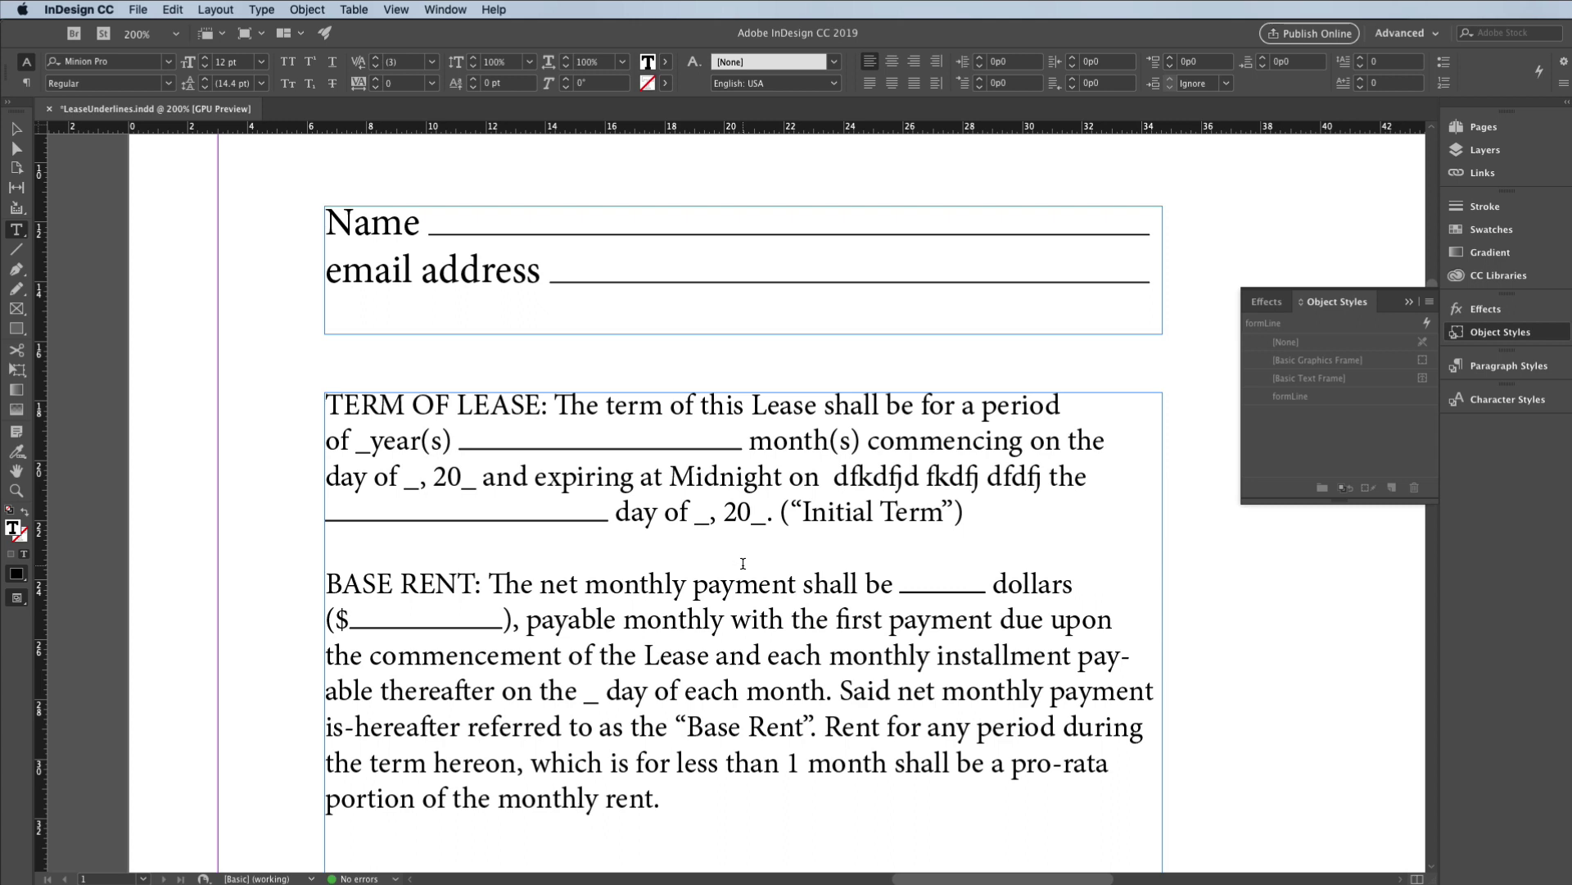
- Edit the formLine object style's stroke to cyan, Dotted type, 2 pt weight
click(17, 129)
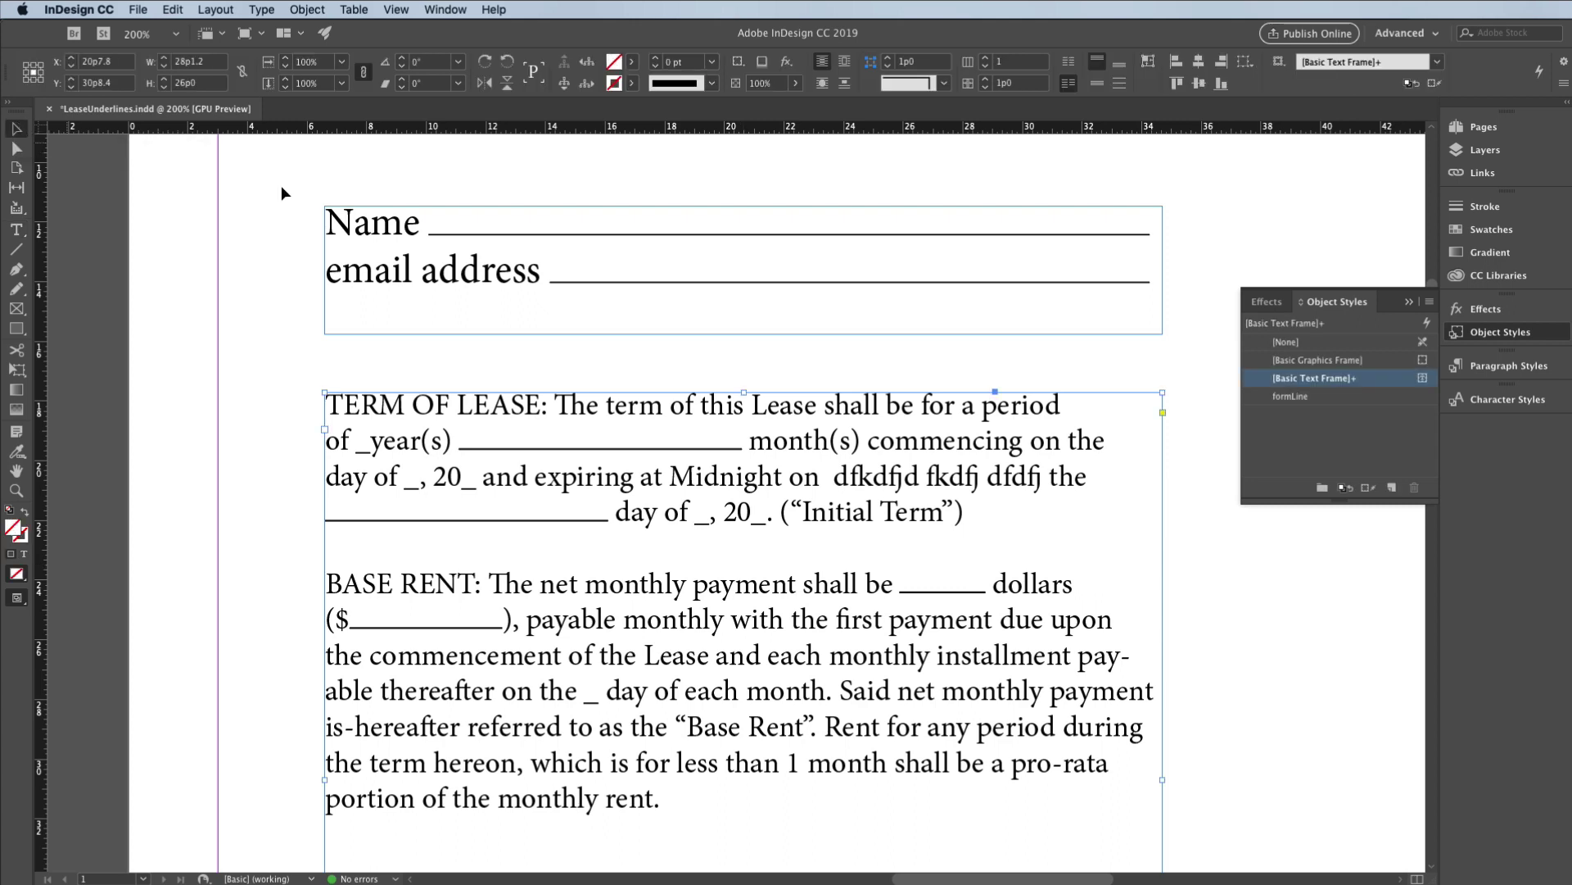
right_click(1313, 404)
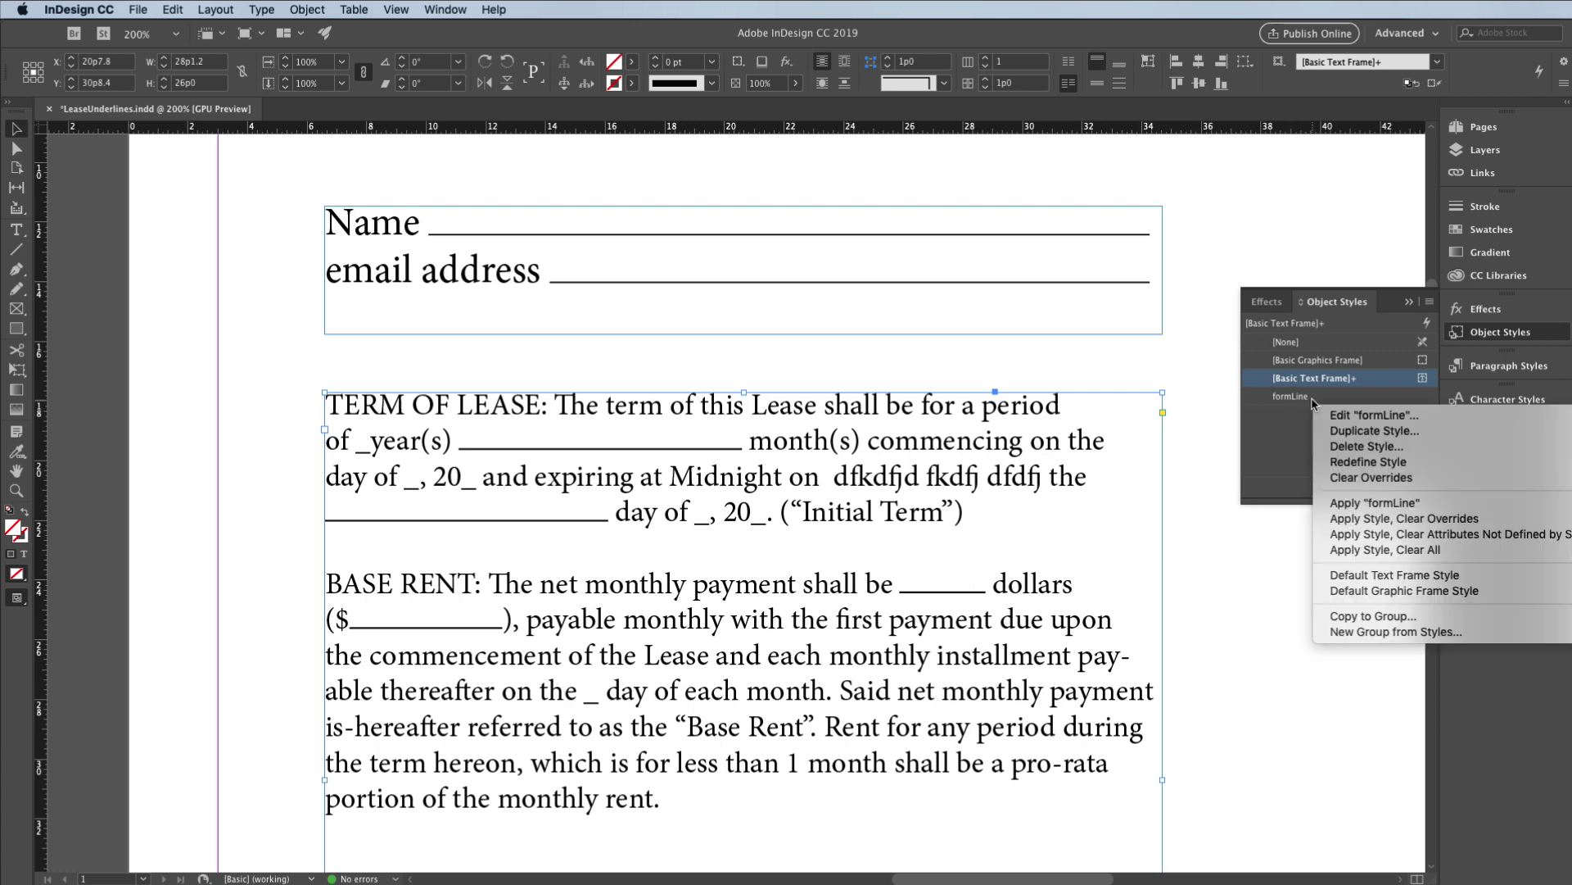
click(1360, 416)
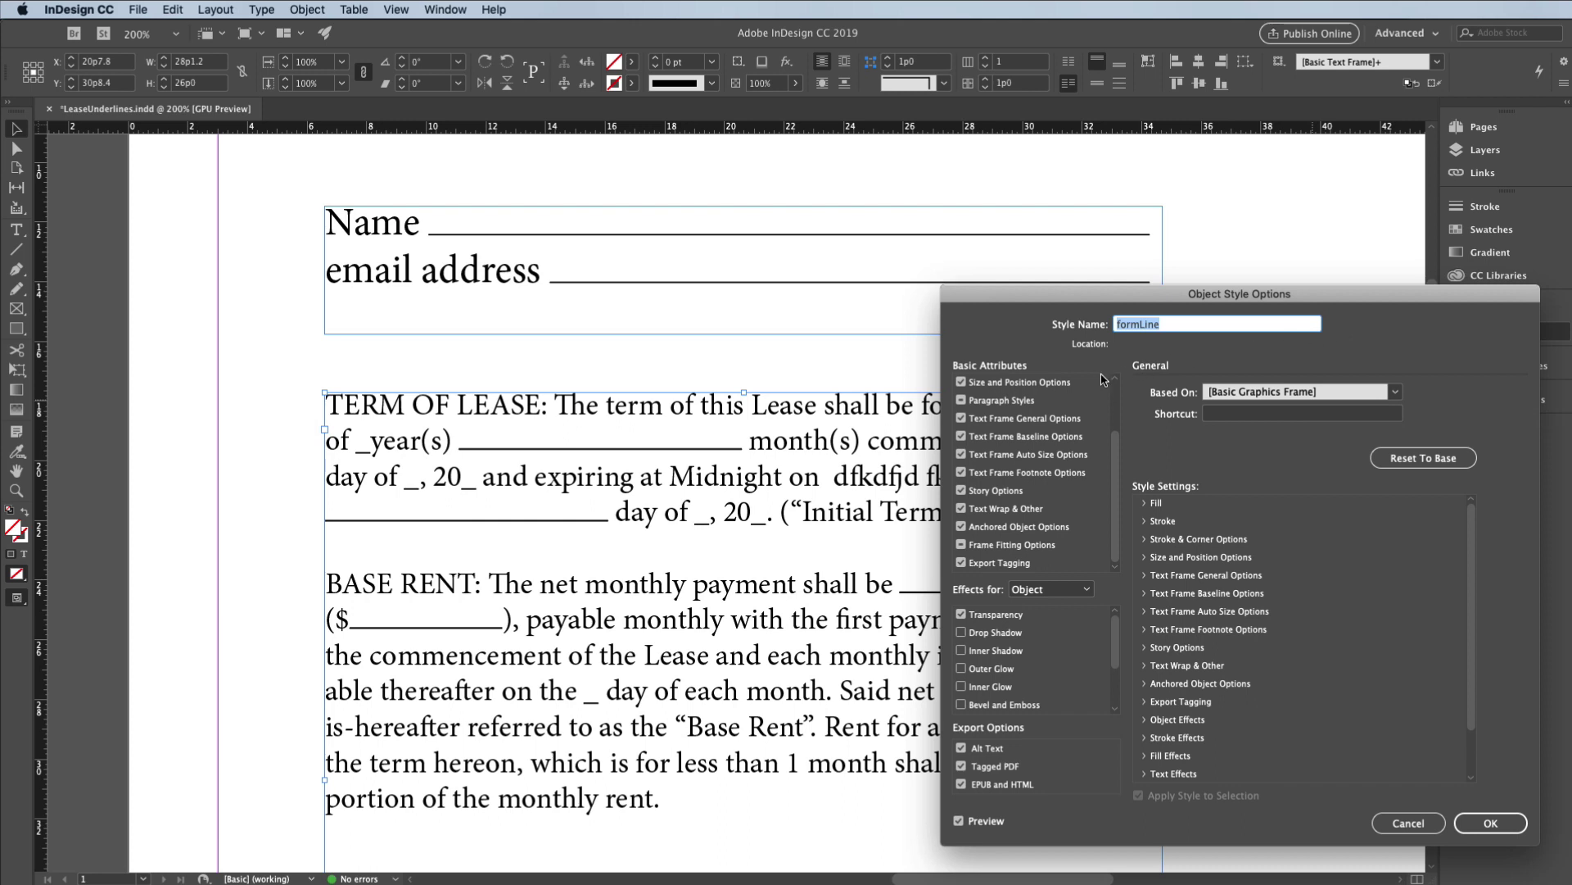
scroll(1120, 402, up, 2)
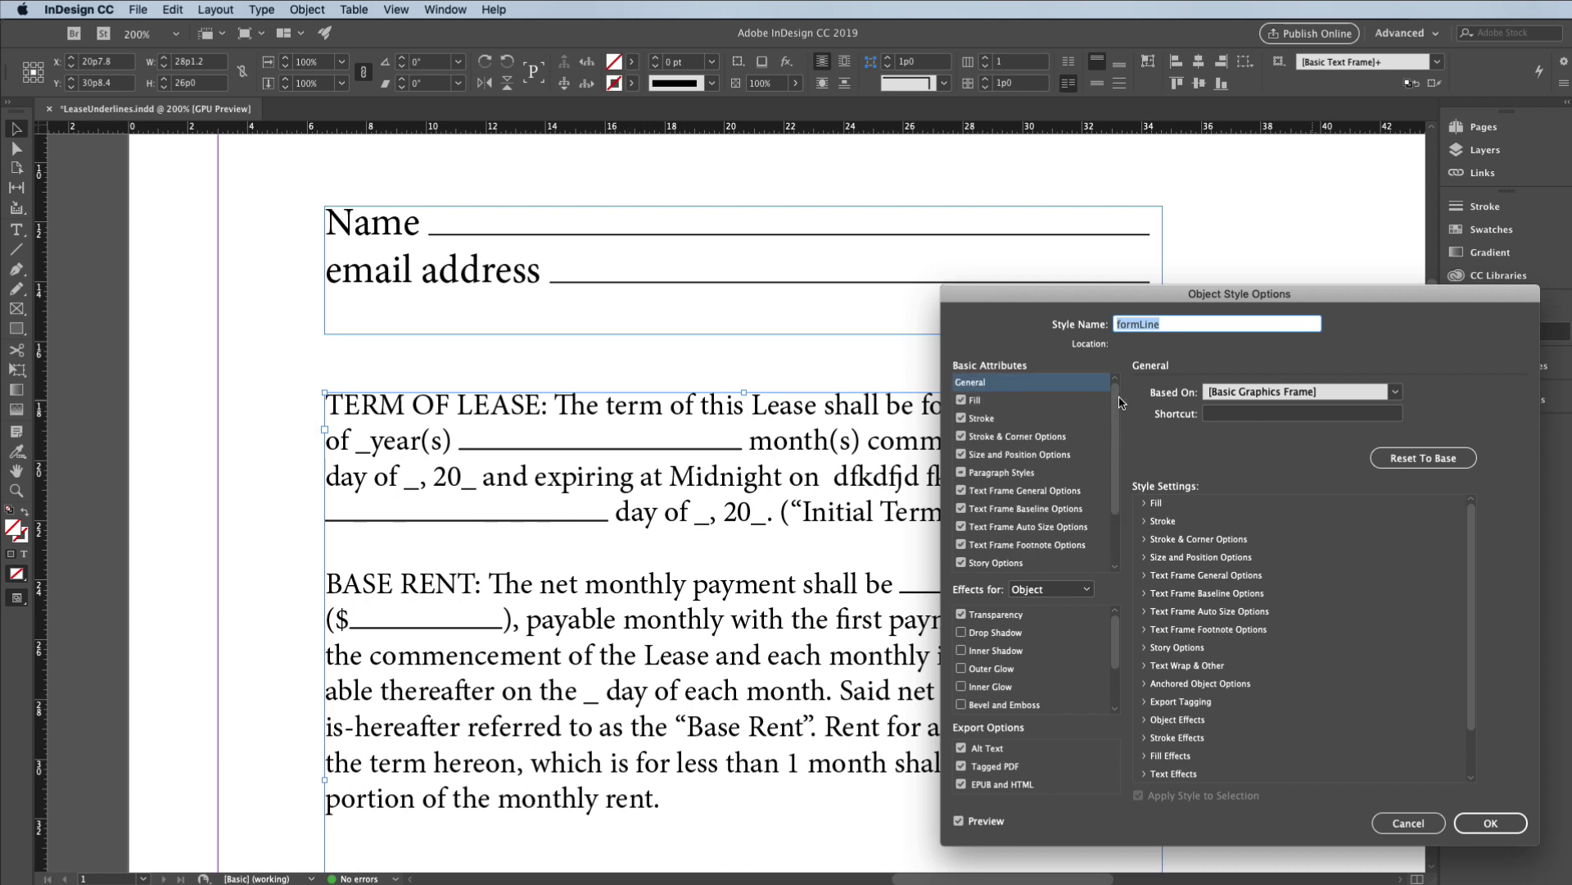
click(998, 424)
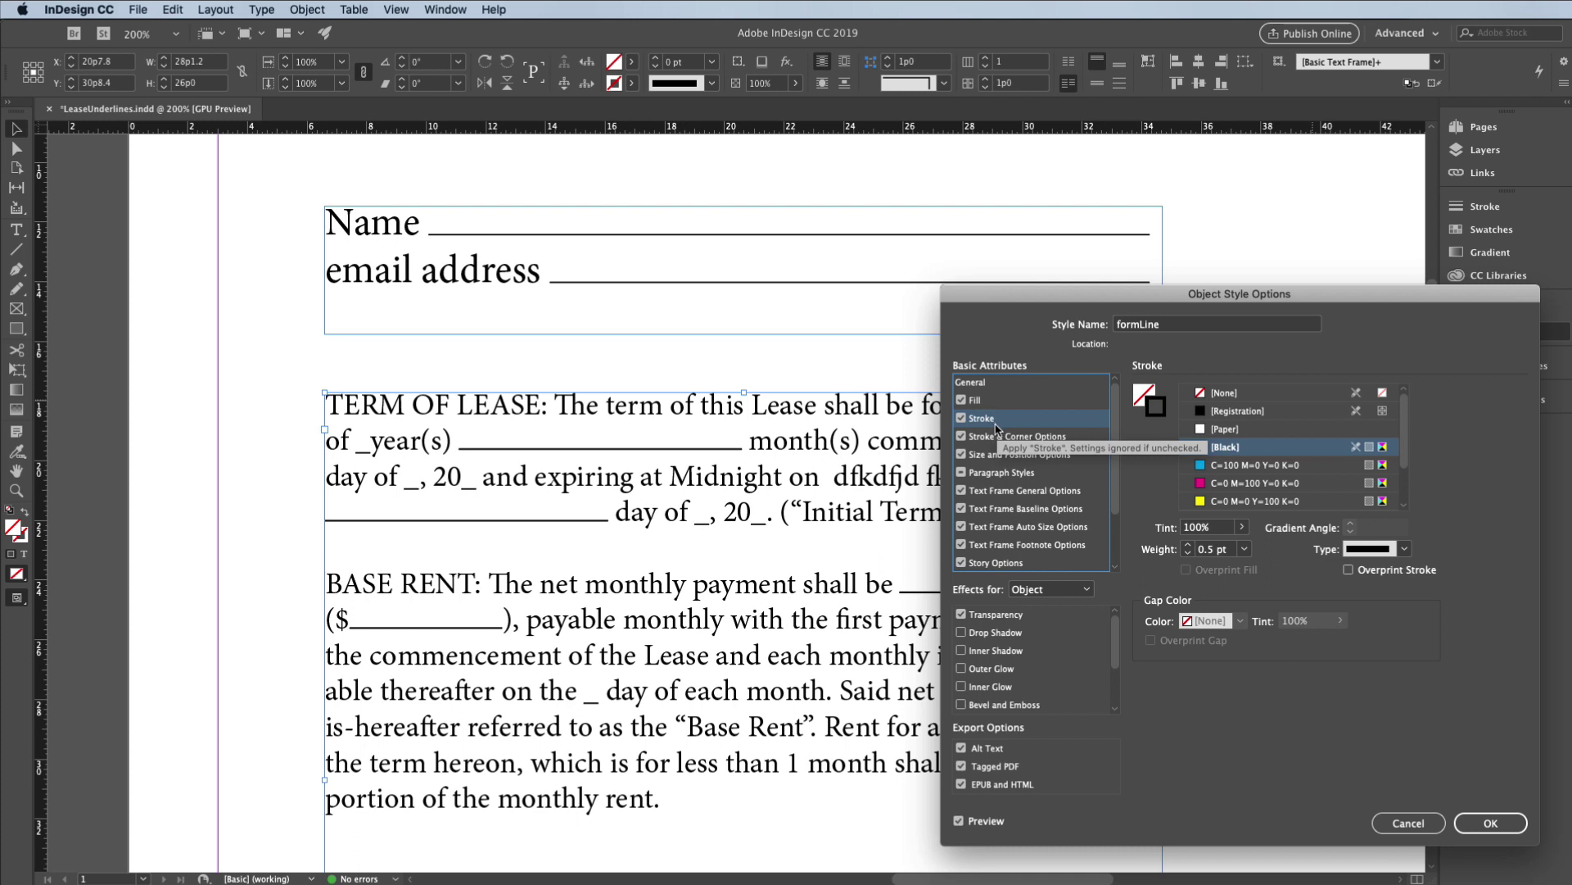
click(1237, 467)
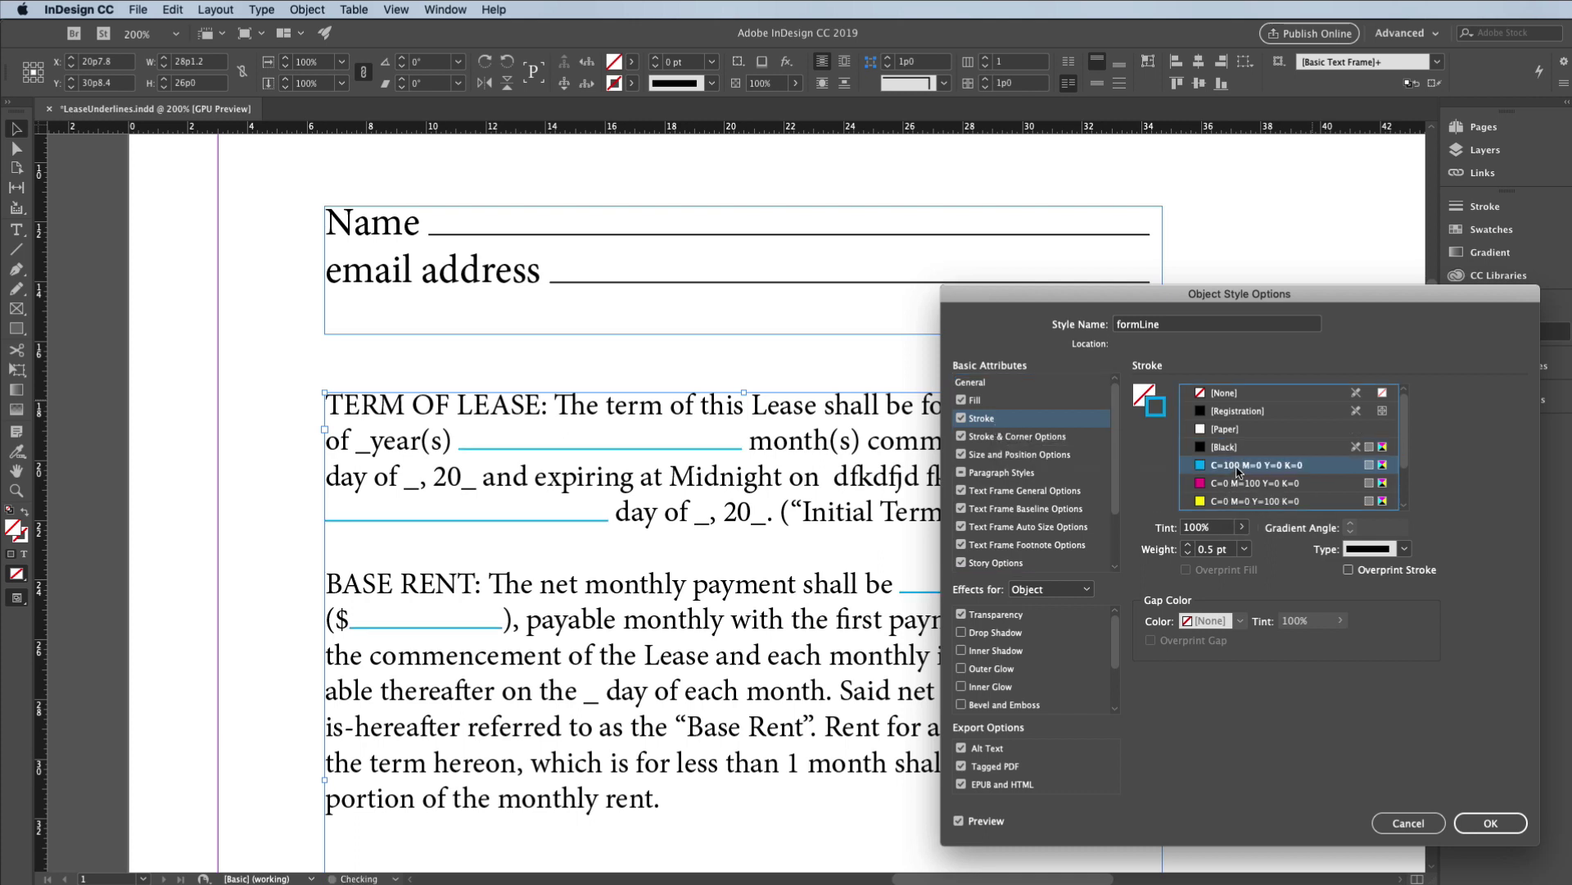
click(1405, 552)
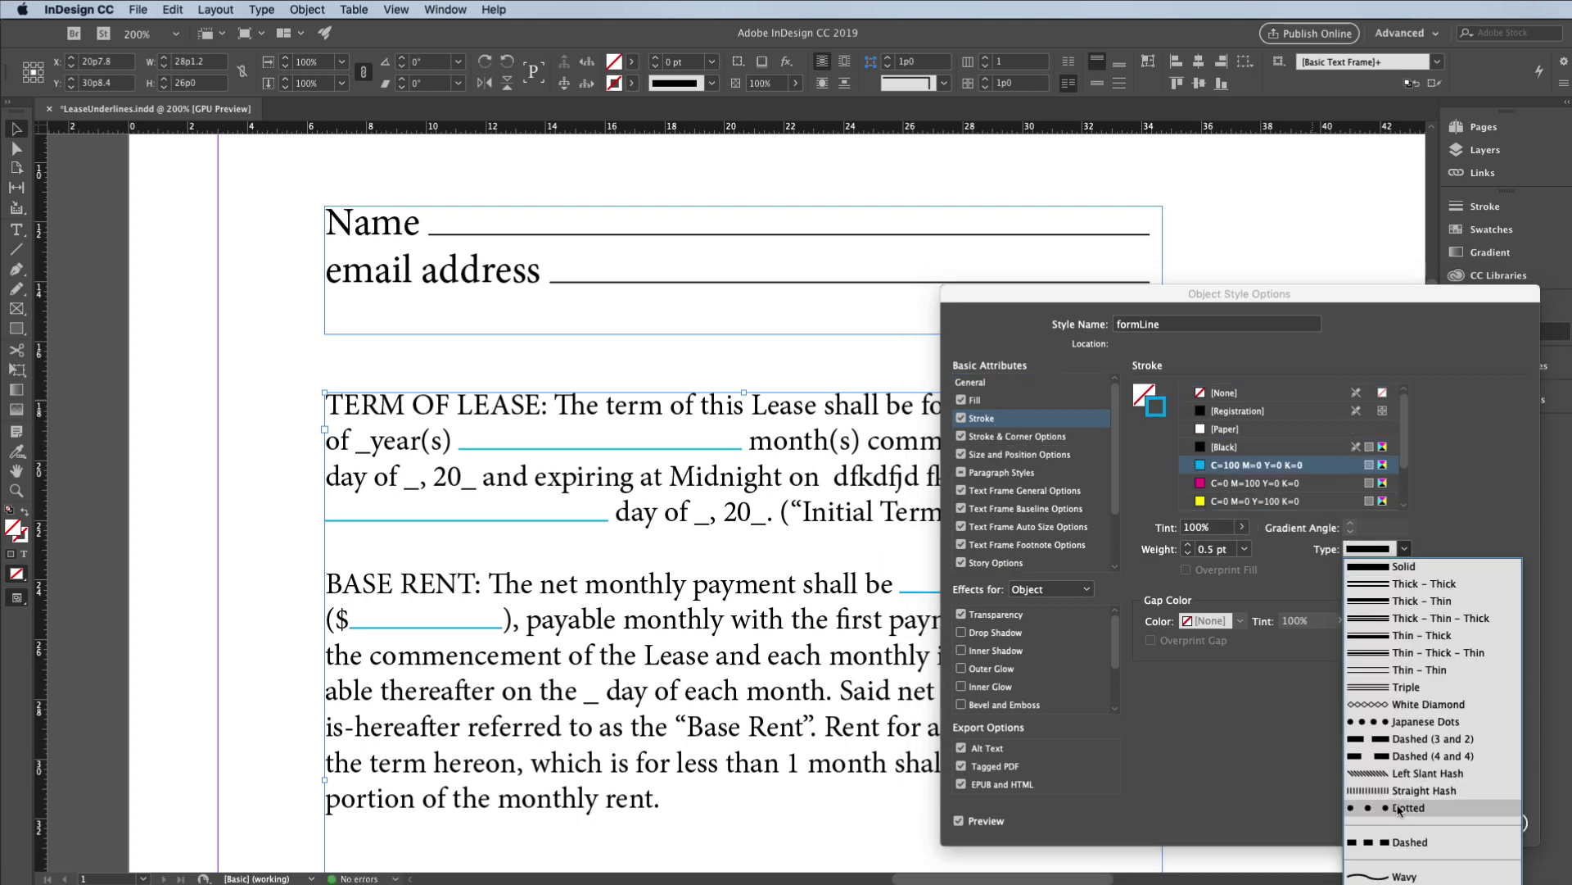
click(1404, 808)
click(1245, 549)
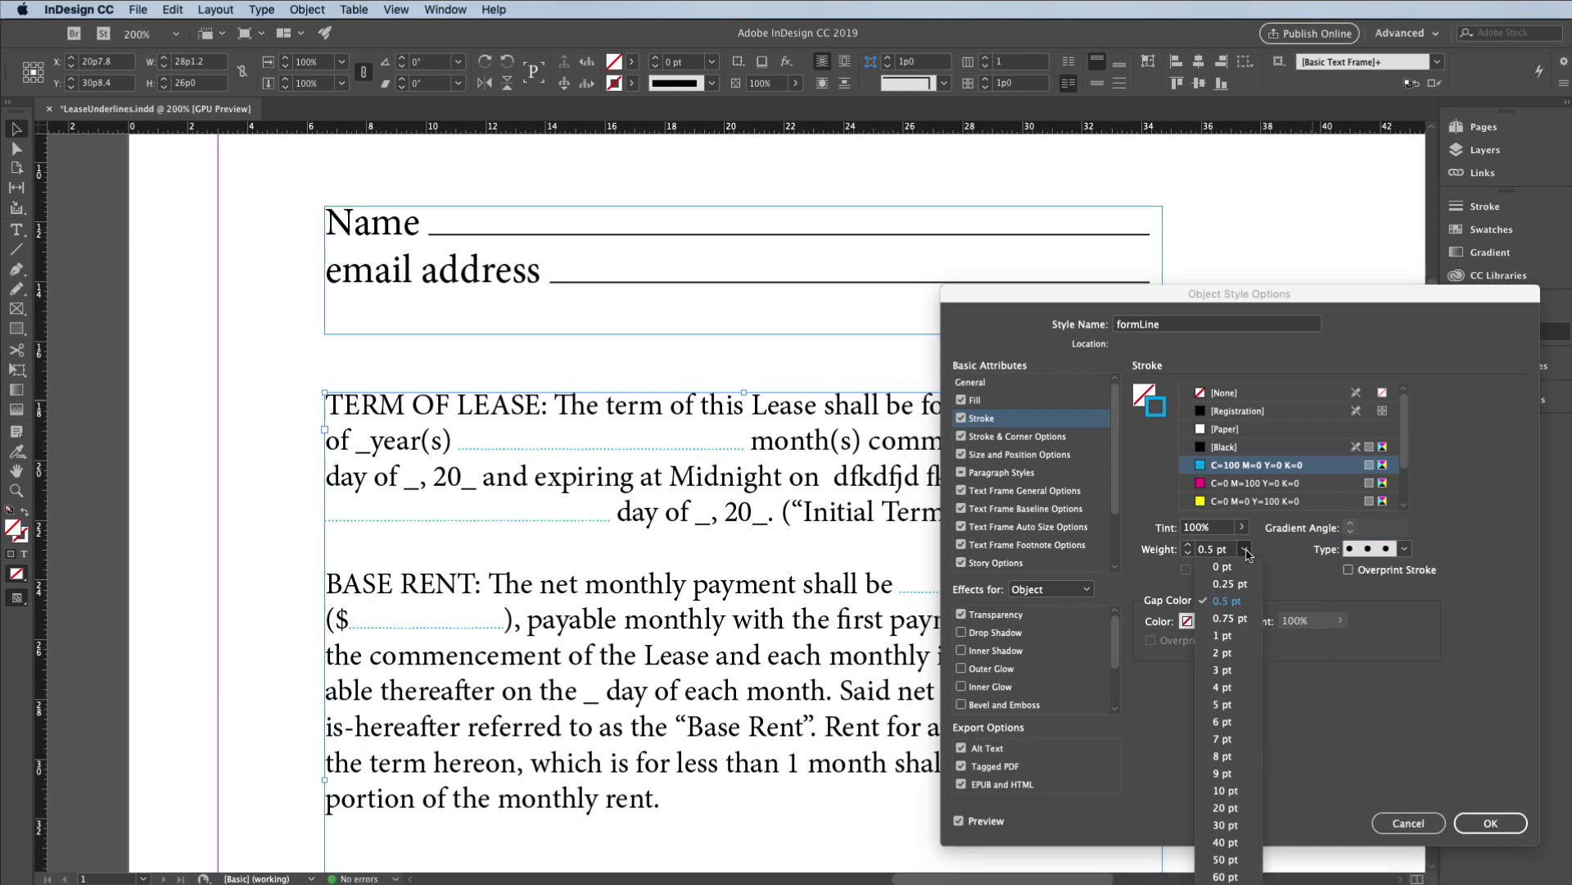
click(1226, 657)
click(1475, 829)
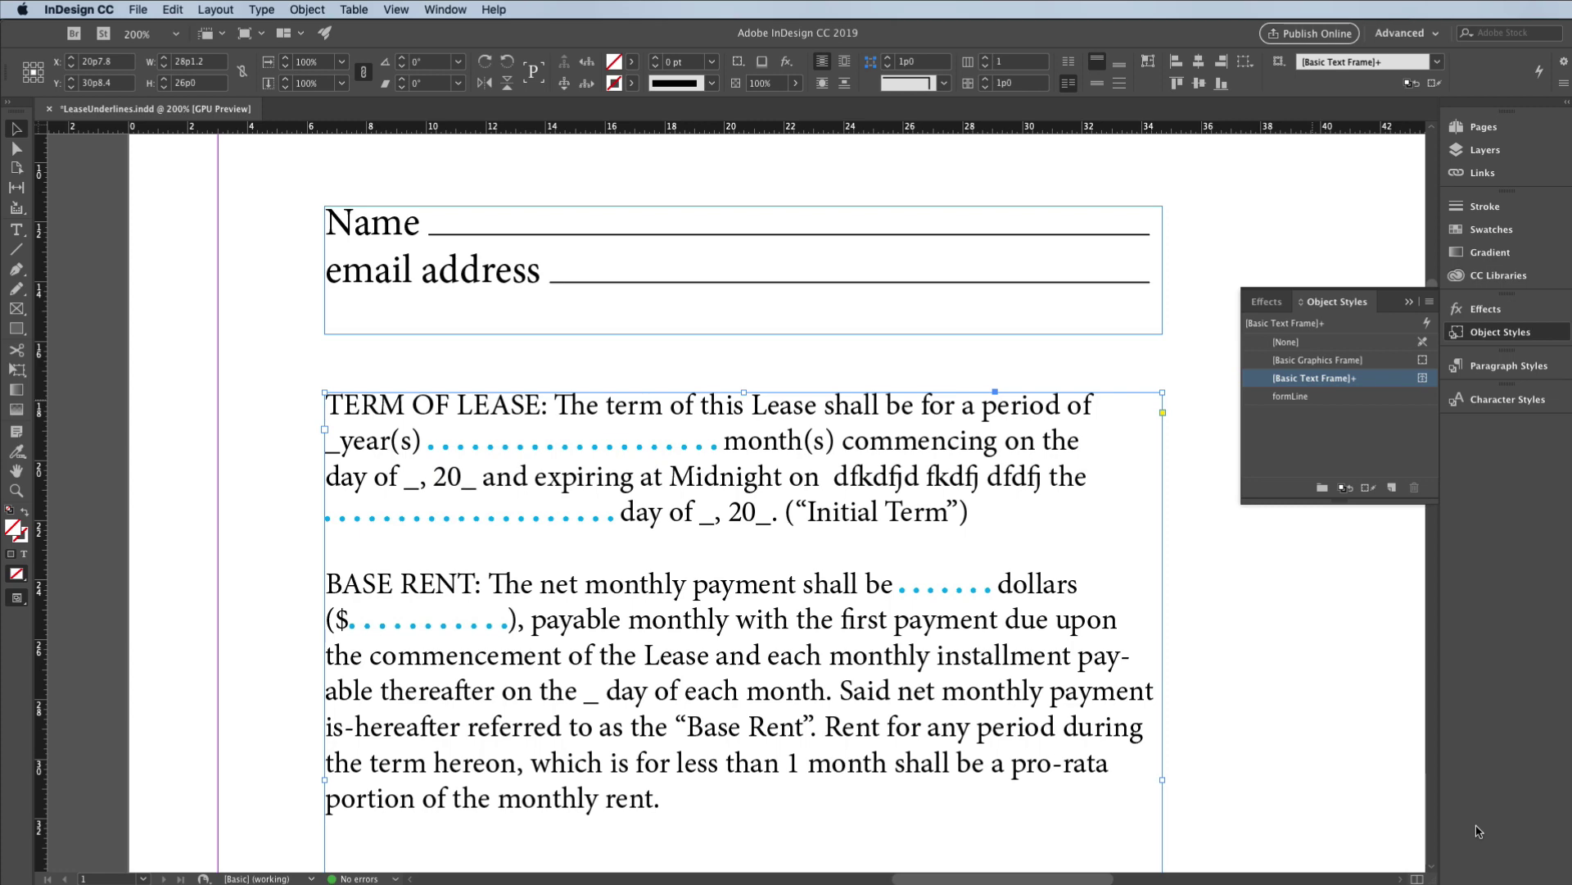